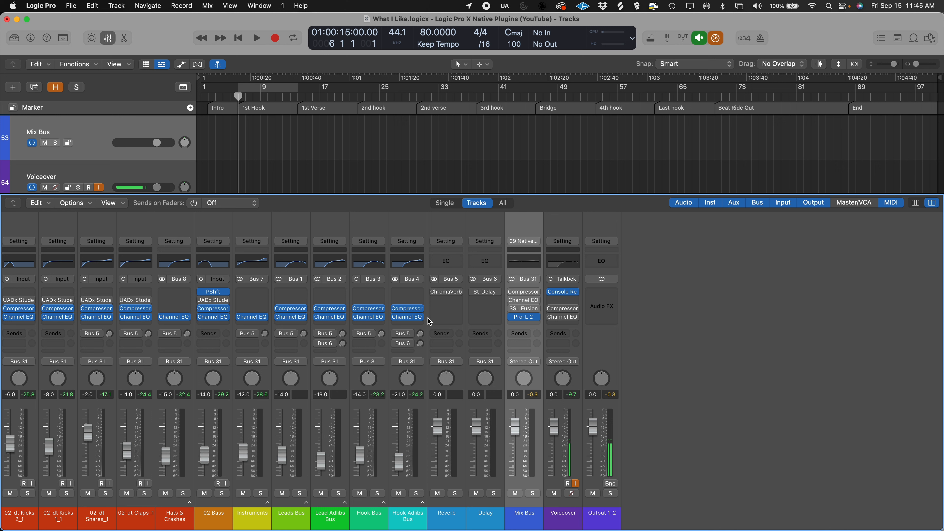
Play the full mix from the 1st Hook through the 1st Verse with the reverb sends bypassed
{"action": "key", "text": "space"}
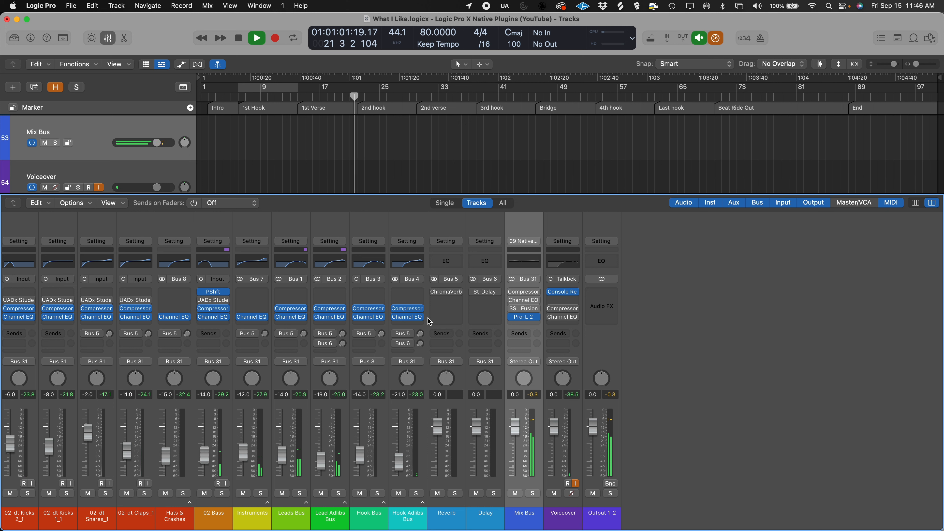
{"action": "key", "text": "space"}
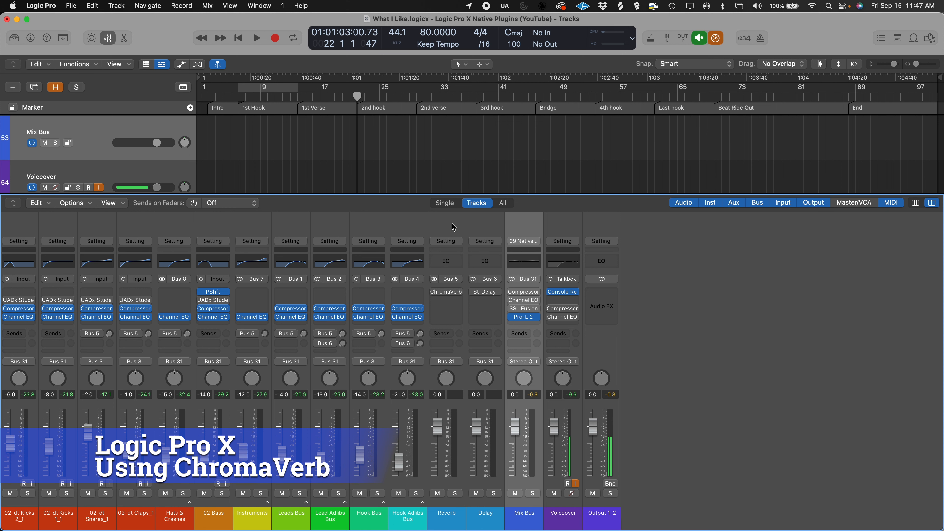
Open ChromaVerb on the Reverb channel and review its available room types, keeping Dark Room
{"action": "left_click", "coordinate": [446, 292]}
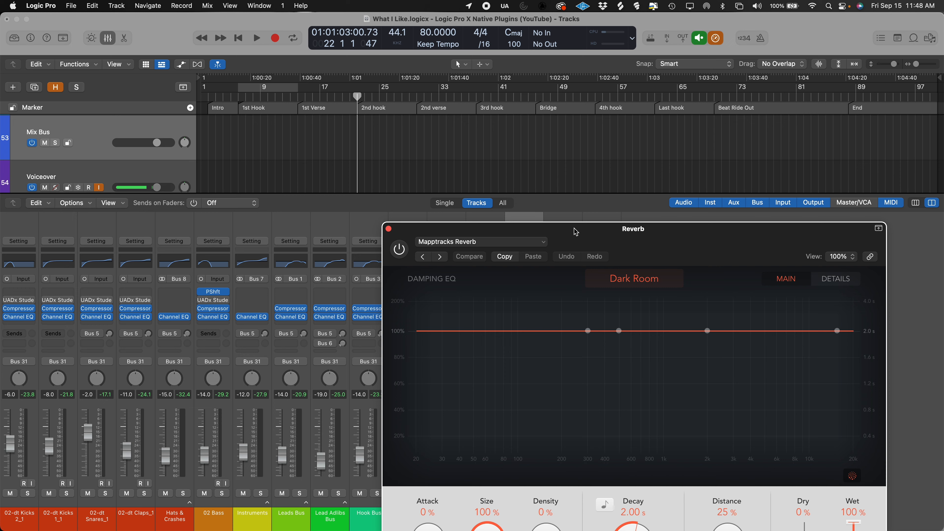
{"action": "left_click_drag", "start_coordinate": [581, 230], "coordinate": [423, 121]}
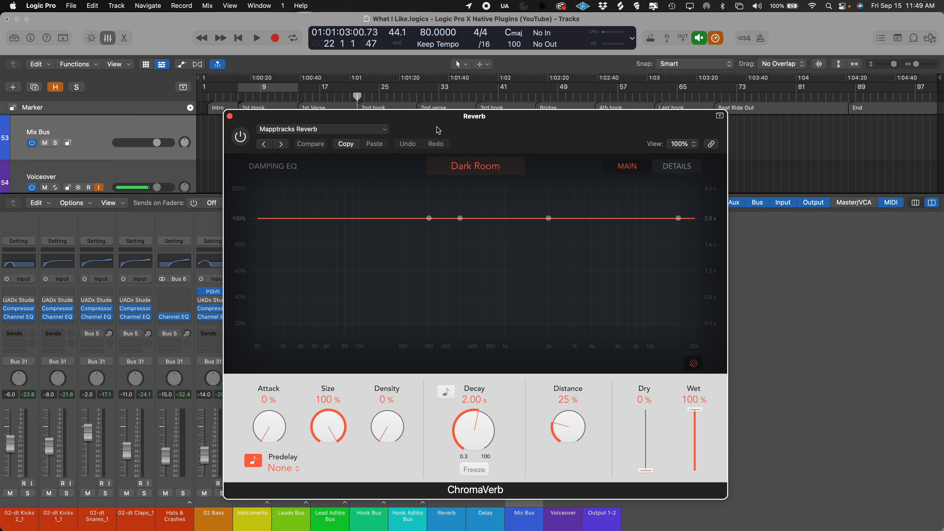
{"action": "left_click", "coordinate": [463, 168]}
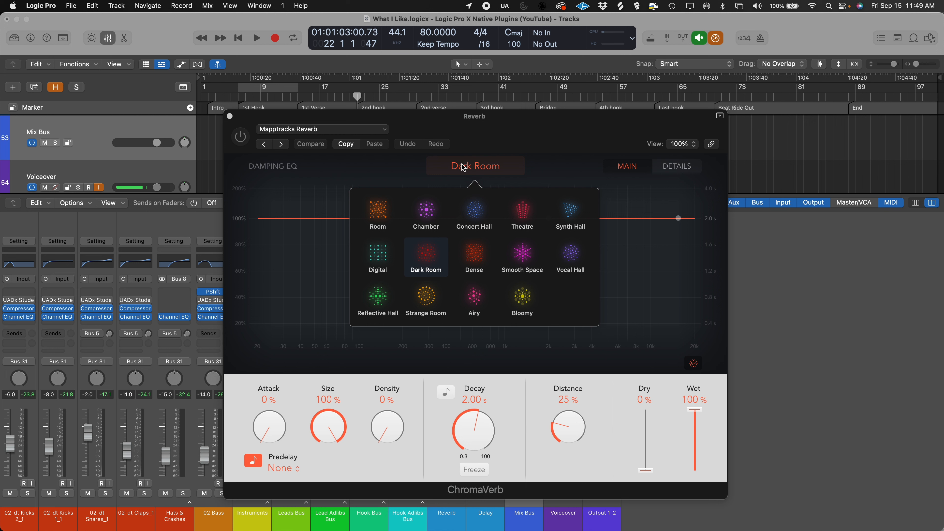
{"action": "left_click", "coordinate": [463, 167]}
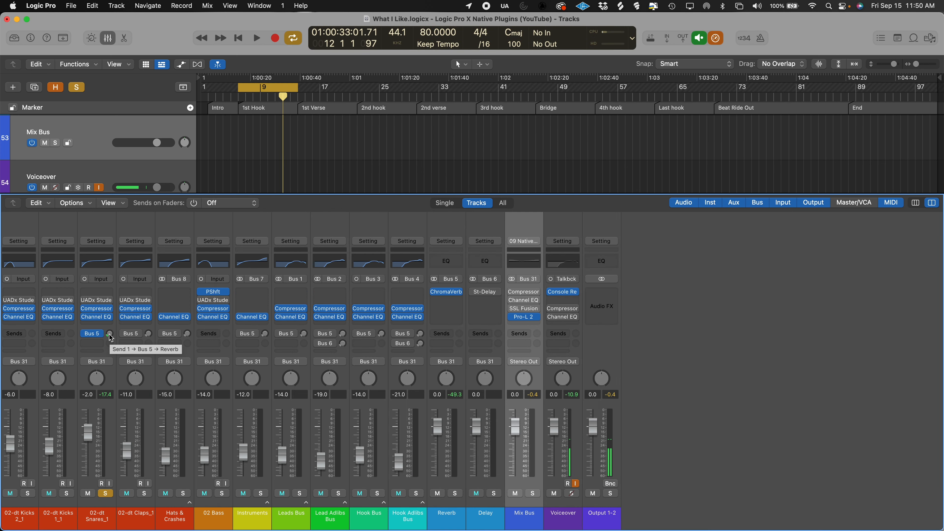
Solo all drum channels from the kicks to Hats & Crashes and enable the Bus 5 sends on the claps and hats
{"action": "left_click_drag", "start_coordinate": [109, 334], "coordinate": [109, 334]}
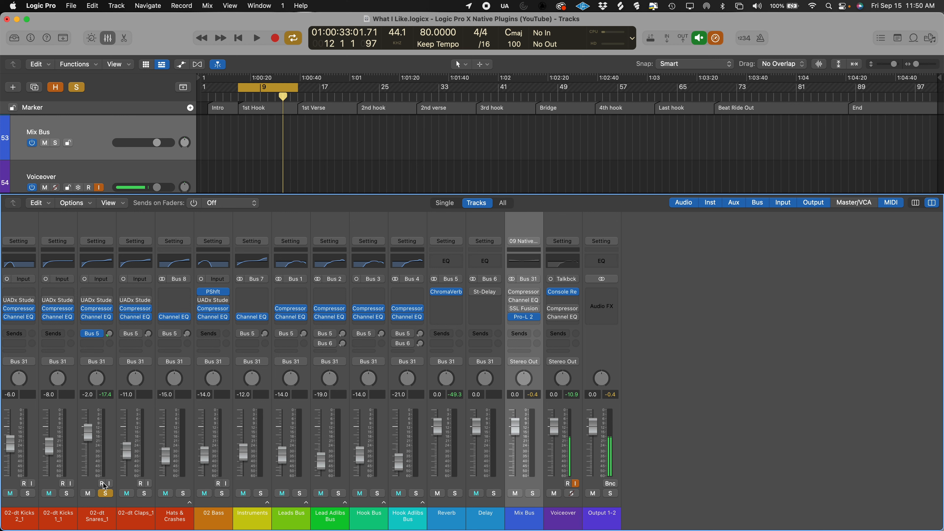
{"action": "left_click_drag", "start_coordinate": [28, 494], "coordinate": [168, 499]}
{"action": "left_click", "coordinate": [124, 333]}
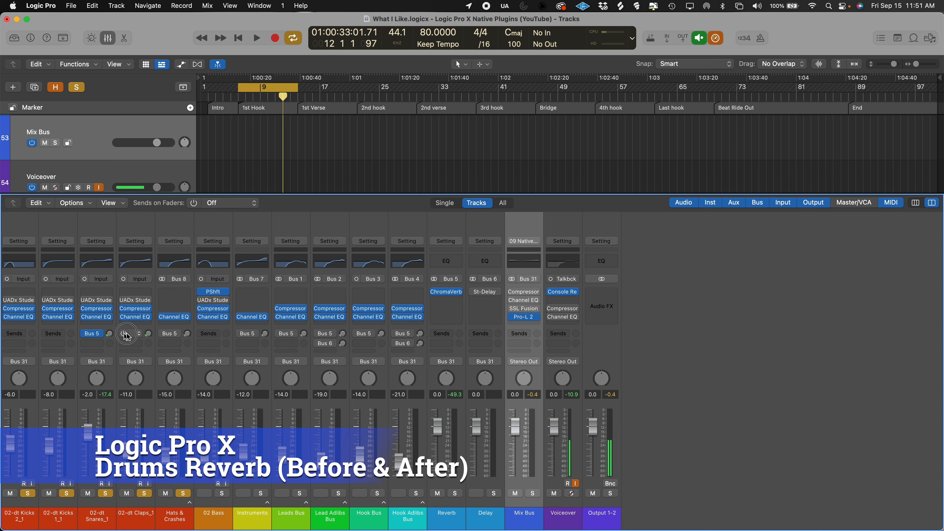
{"action": "left_click", "coordinate": [169, 334]}
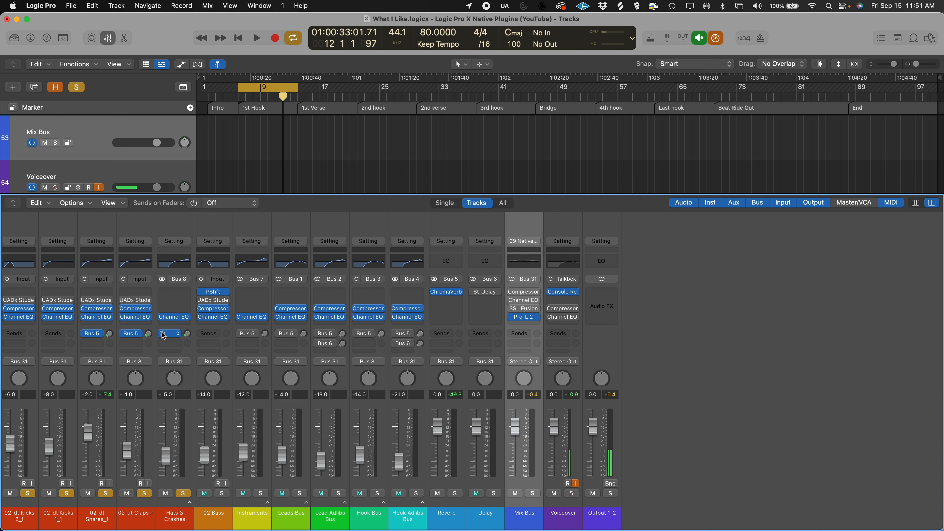
Select the snares, claps and hats channels and compare the 1st Hook drums without and with their Bus 5 reverb sends
{"action": "left_click", "coordinate": [90, 334]}
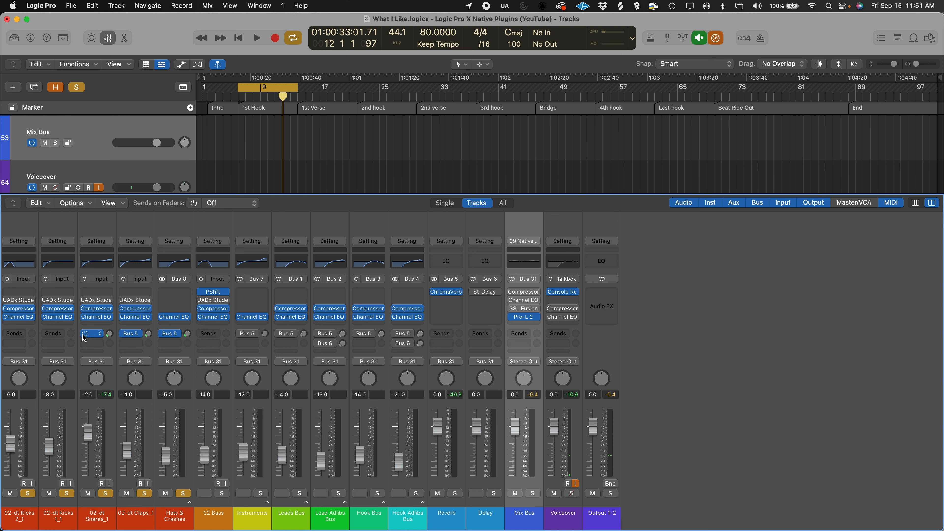
{"action": "left_click_drag", "start_coordinate": [112, 379], "coordinate": [174, 378]}
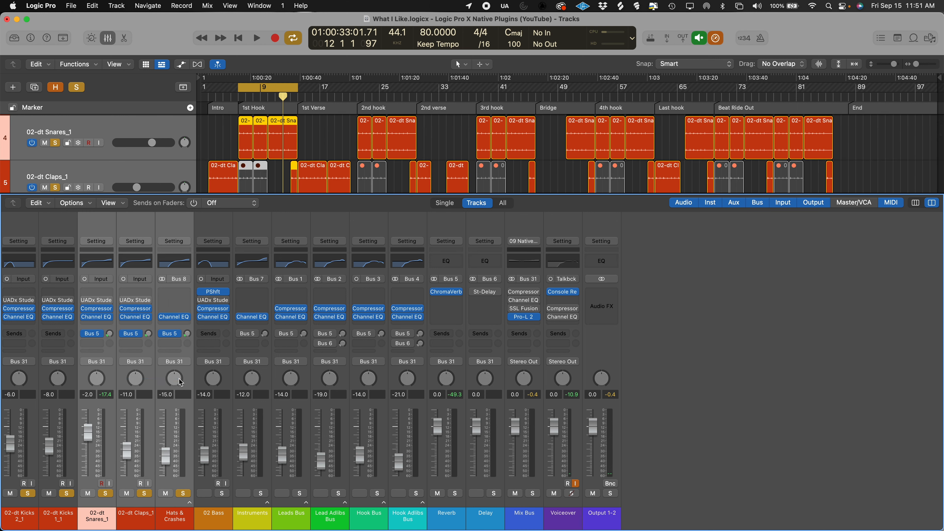
{"action": "left_click", "coordinate": [84, 335]}
{"action": "key", "text": "space"}
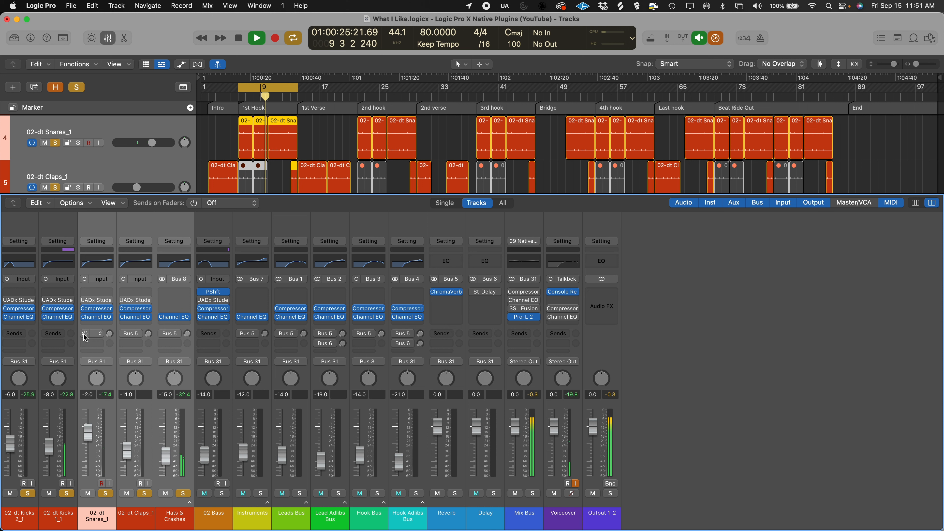
{"action": "left_click", "coordinate": [85, 337]}
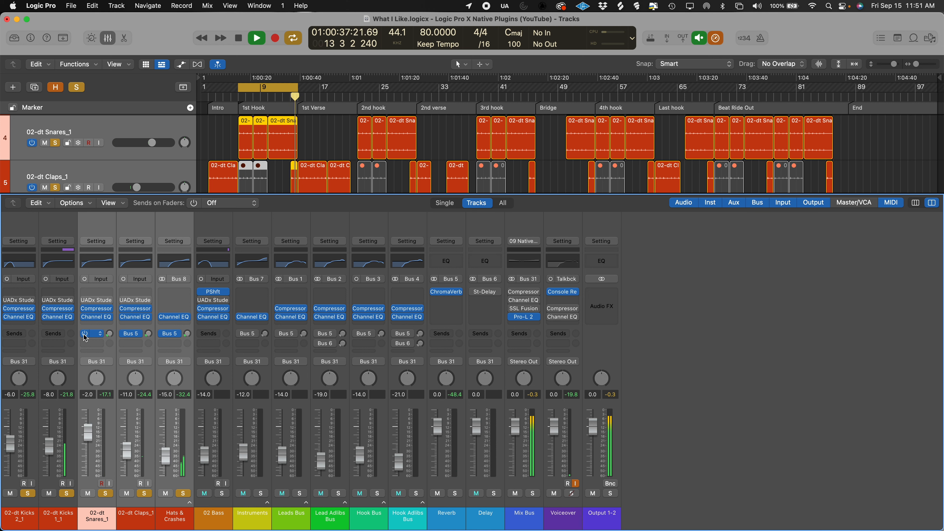
{"action": "key", "text": "space"}
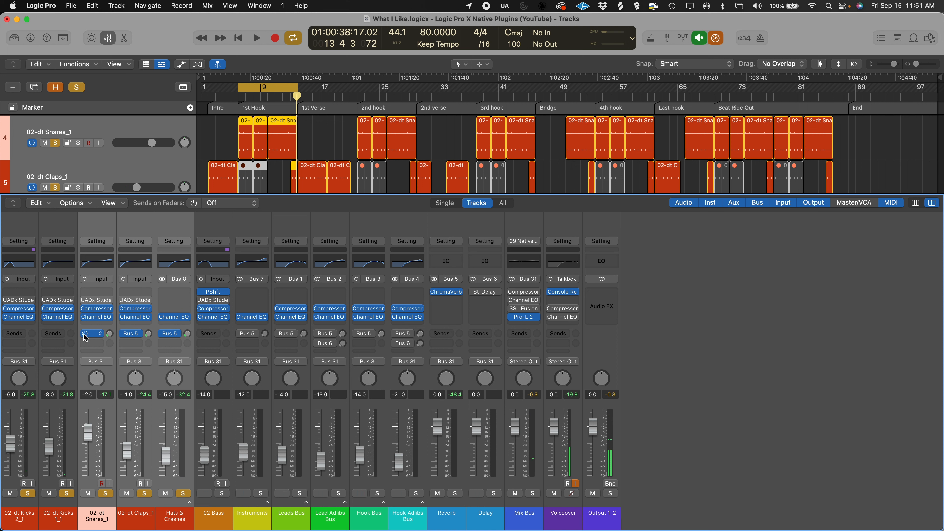
Shift the cycle range to the 1st Verse and compare the drums there without and with their Bus 5 reverb sends
{"action": "key", "text": "alt+period"}
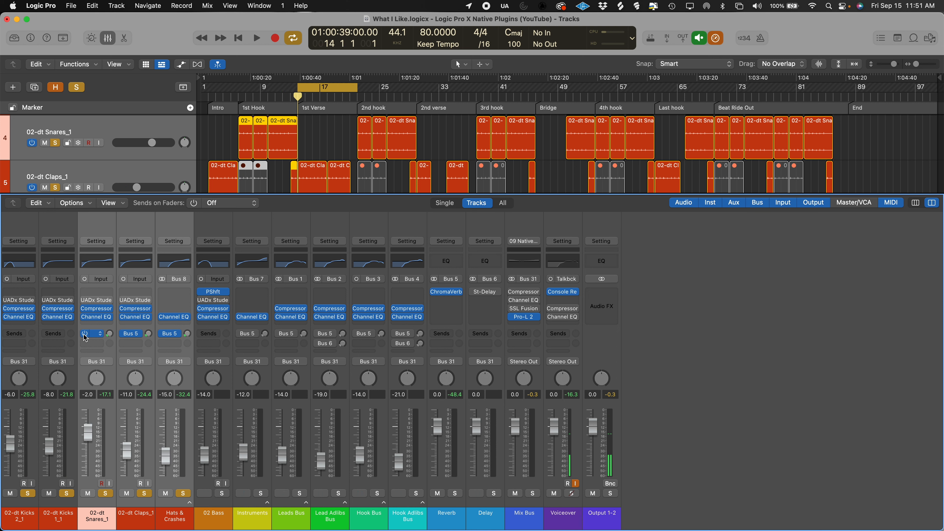
{"action": "left_click", "coordinate": [85, 334], "text": "alt"}
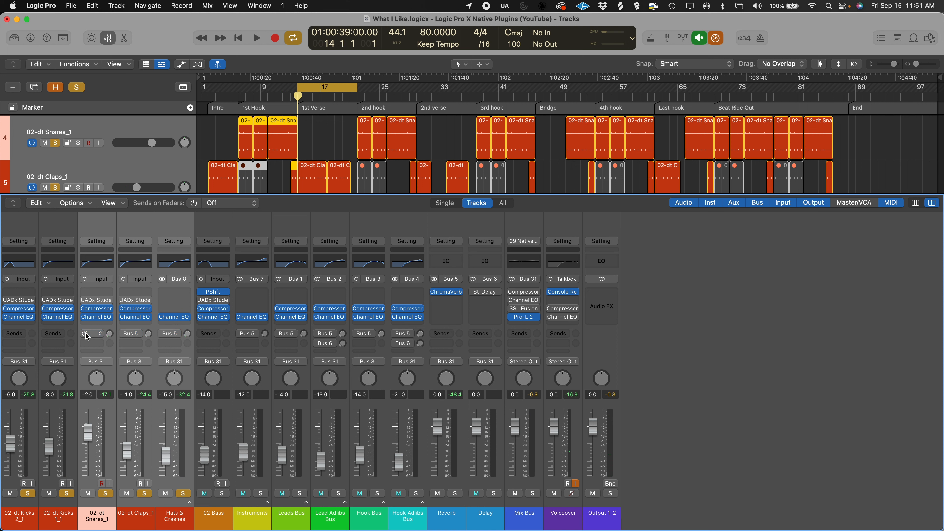
{"action": "key", "text": "space"}
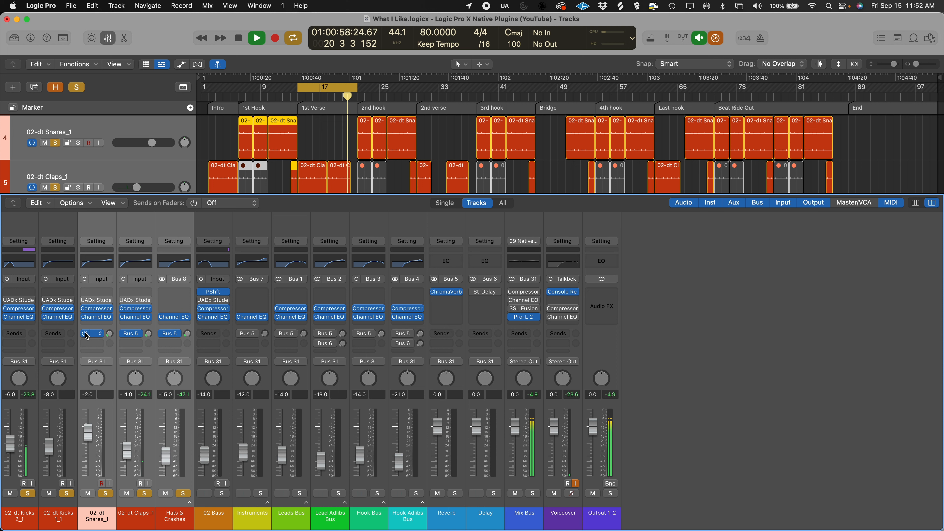
{"action": "key", "text": "space"}
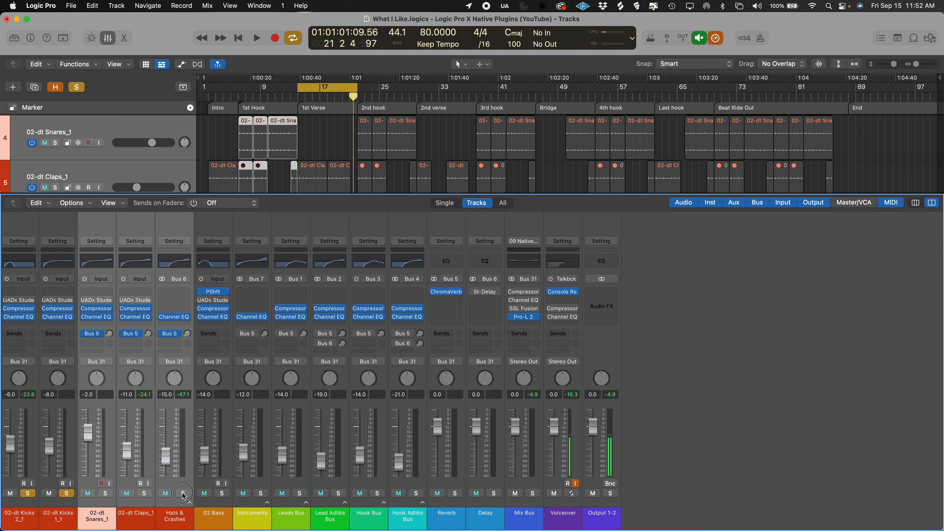
Solo the Instruments channel instead of the drums and move the cycle range back to the 1st Hook
{"action": "left_click", "coordinate": [28, 494], "text": "alt"}
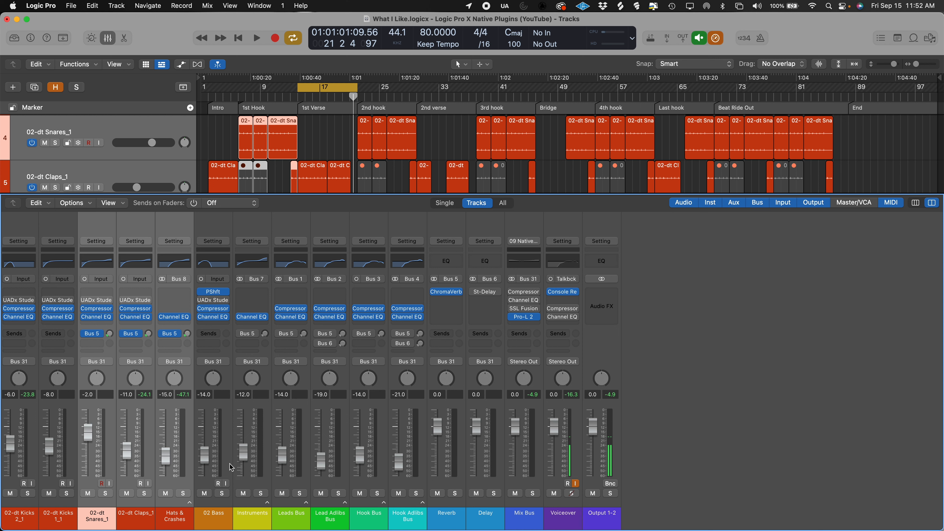
{"action": "left_click", "coordinate": [261, 494]}
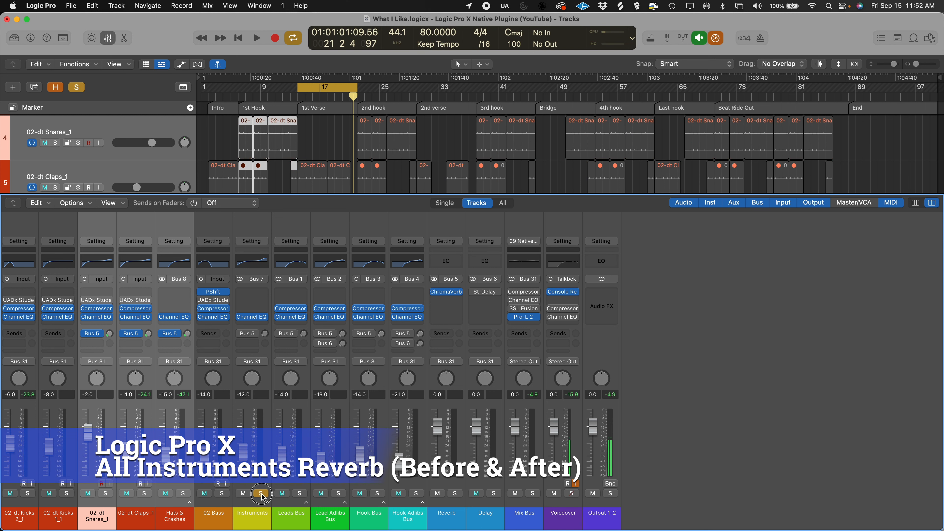
{"action": "key", "text": "alt+comma"}
{"action": "key", "text": "alt+comma"}
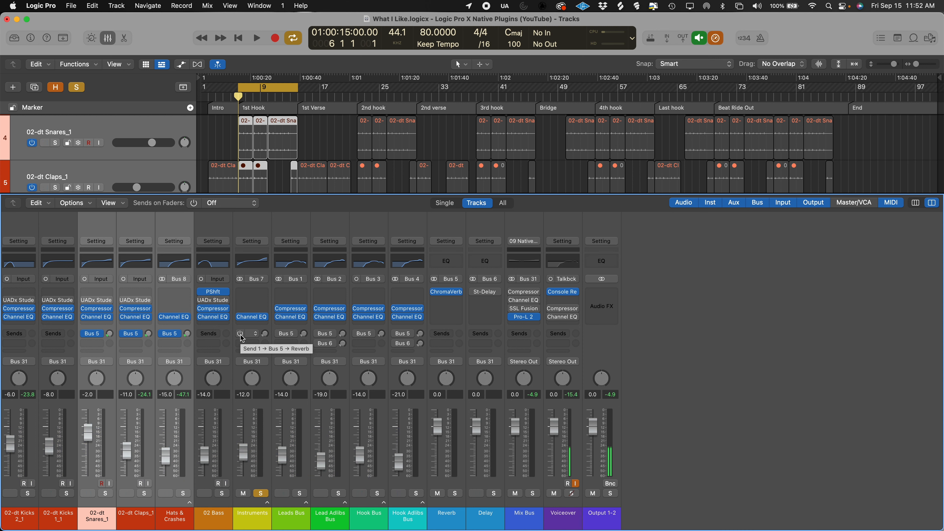
Play the 1st Hook and enable the Bus 5 reverb send on the Instruments channel partway through
{"action": "key", "text": "space"}
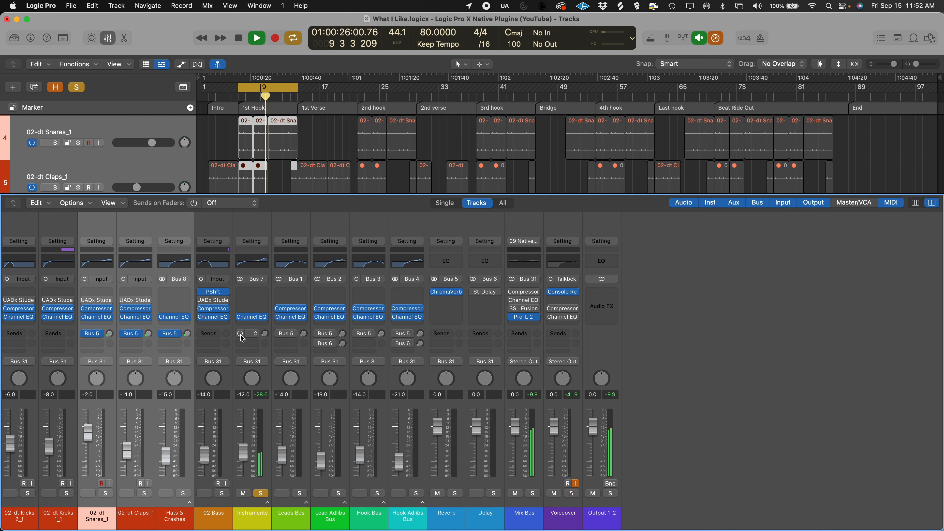
{"action": "left_click", "coordinate": [241, 335]}
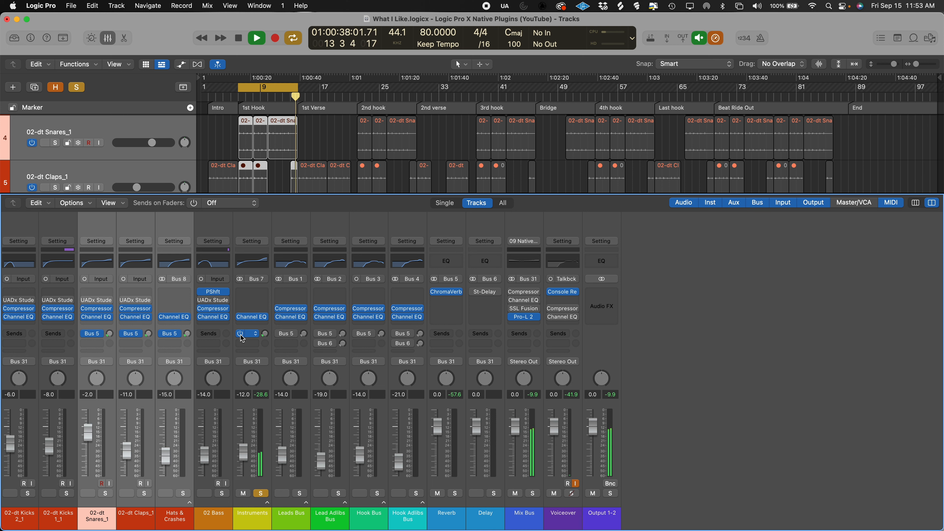
{"action": "key", "text": "space"}
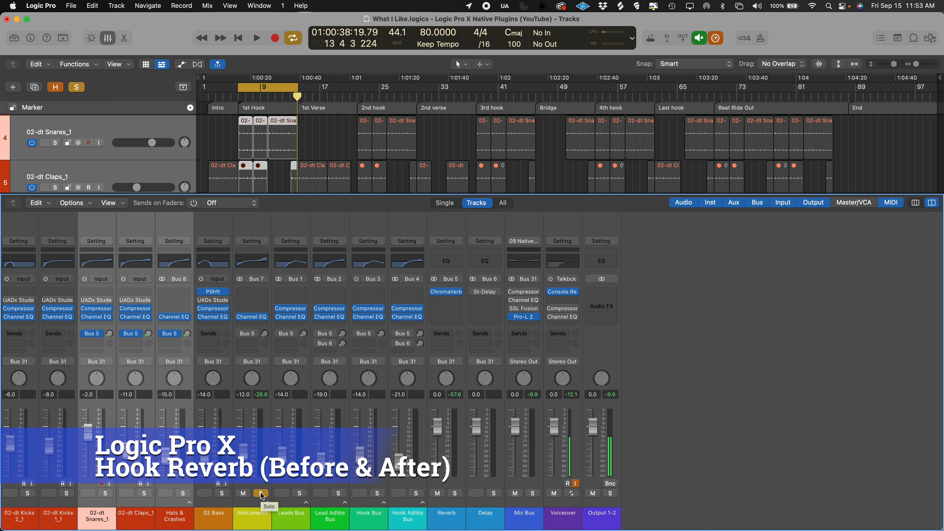
Solo the Hook Bus instead of Instruments and play the 1st Hook, enabling the Hook Bus's Bus 5 reverb send partway through
{"action": "left_click", "coordinate": [261, 494]}
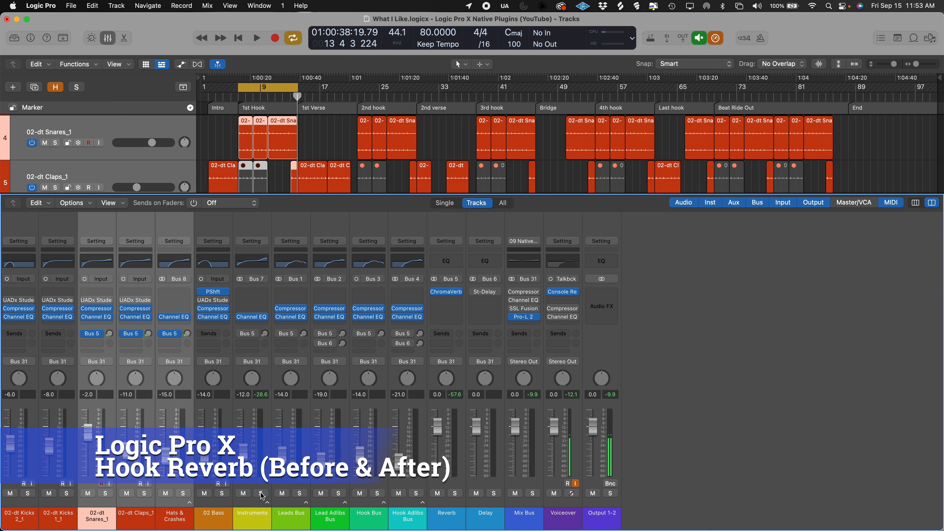
{"action": "left_click", "coordinate": [378, 493]}
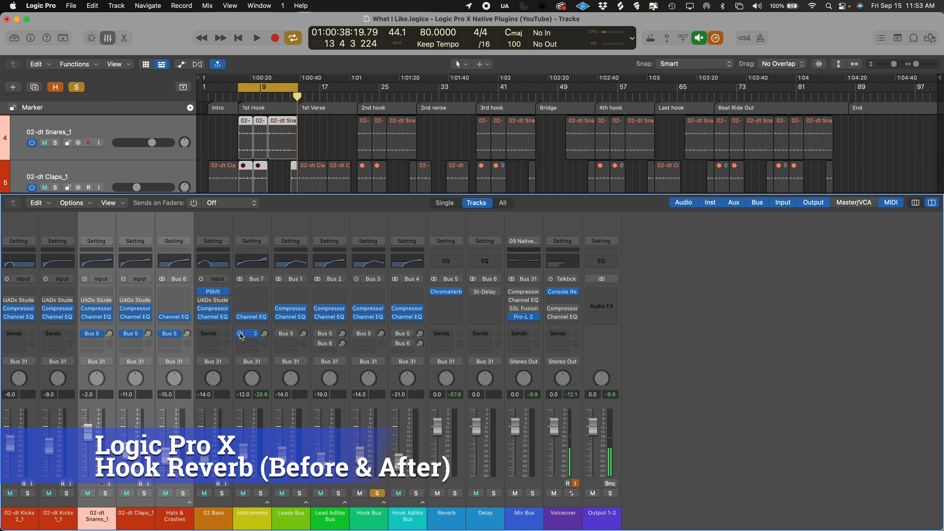
{"action": "key", "text": "space"}
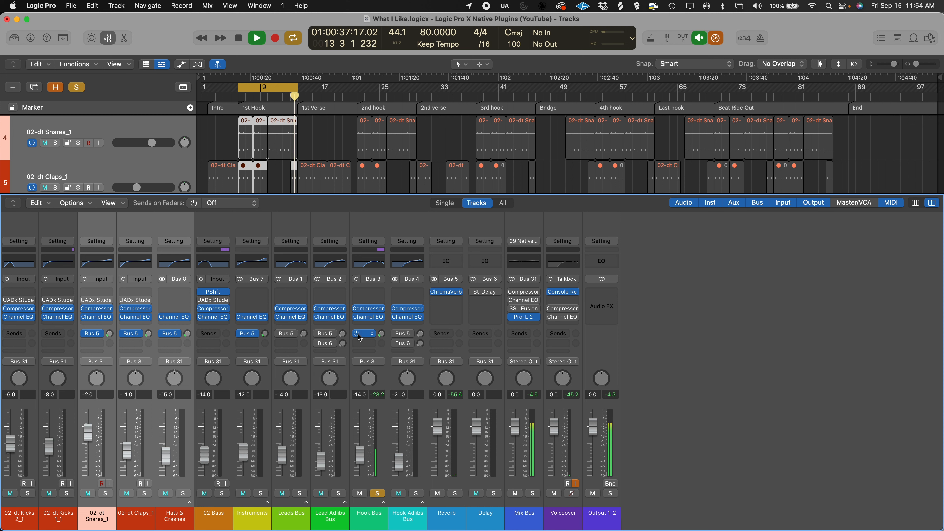
{"action": "key", "text": "space"}
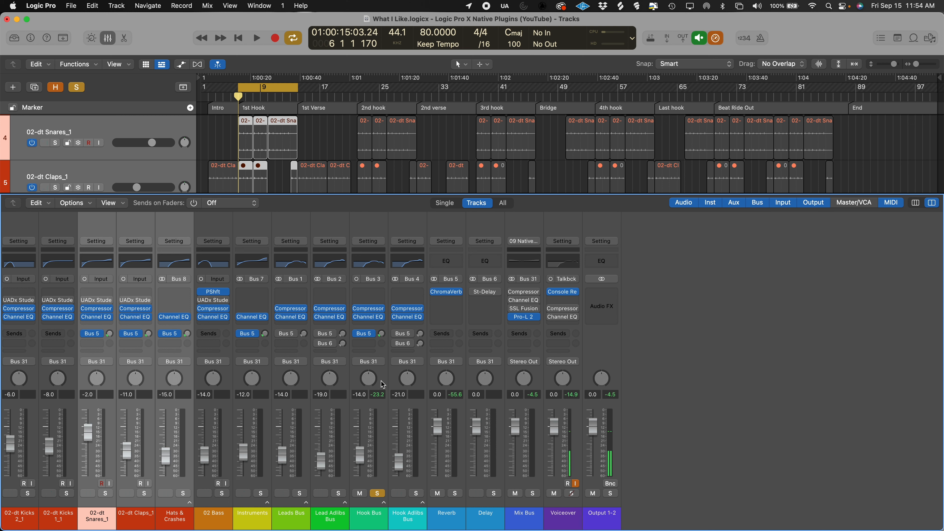
Solo the Hook Adlibs Bus instead of the Hook Bus and play the 1st Hook, enabling its Bus 5 reverb send partway through
{"action": "left_click", "coordinate": [377, 493]}
{"action": "left_click", "coordinate": [415, 493]}
{"action": "key", "text": "space"}
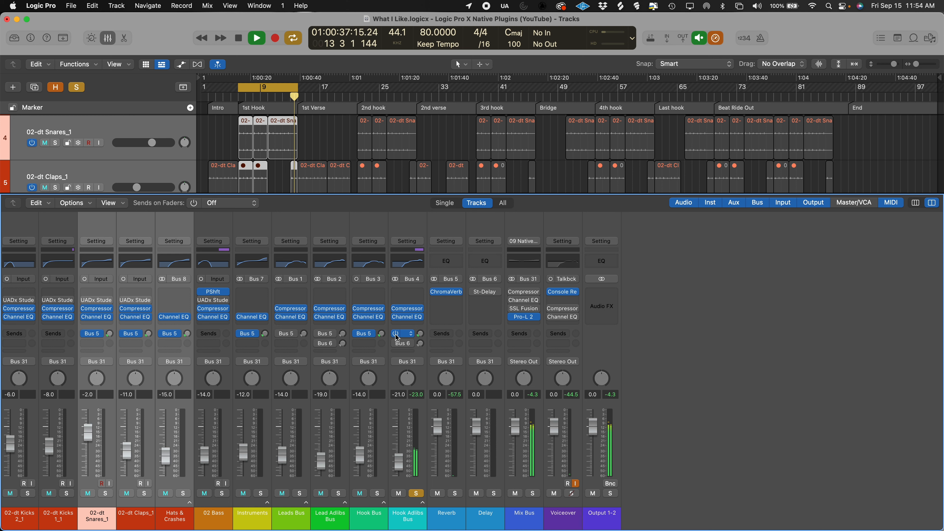
{"action": "key", "text": "space"}
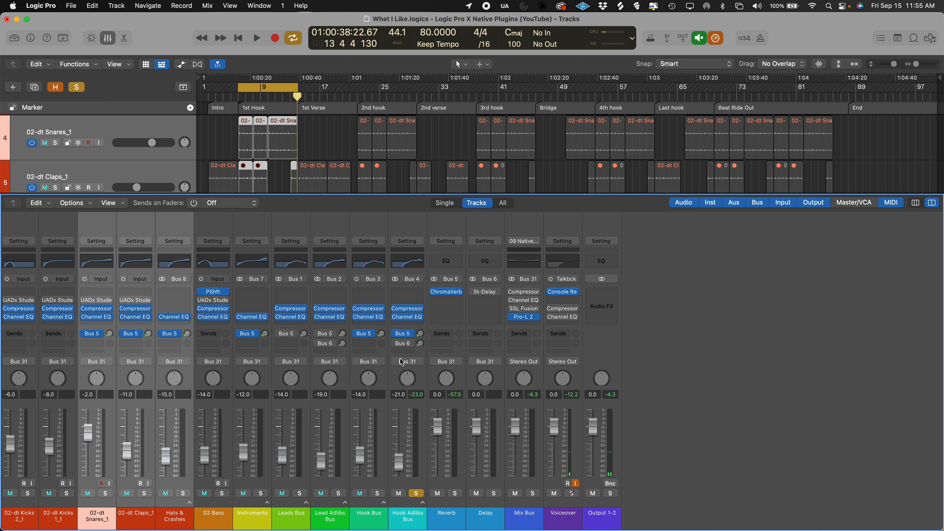
Solo and select the Hook Bus together with the Hook Adlibs Bus and compare the 1st Hook without and with their Bus 5 sends
{"action": "left_click", "coordinate": [377, 493]}
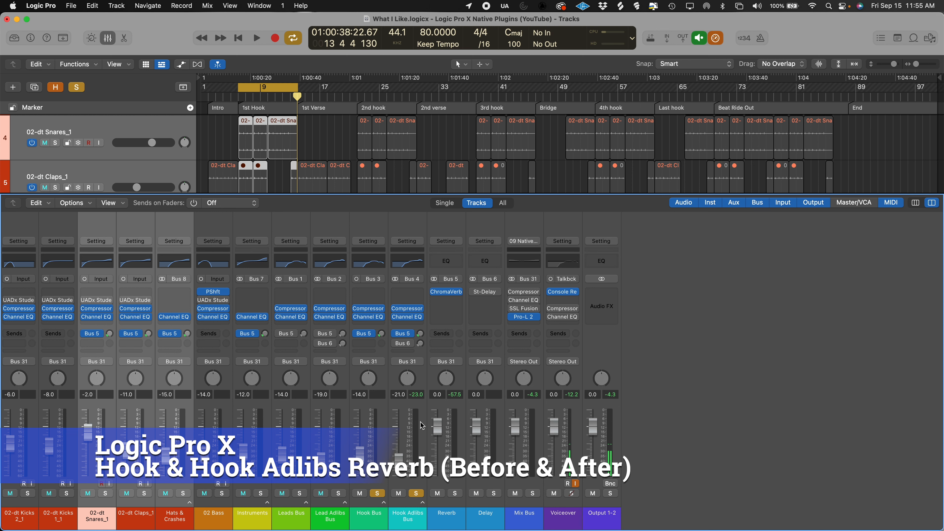
{"action": "left_click_drag", "start_coordinate": [421, 423], "coordinate": [372, 423]}
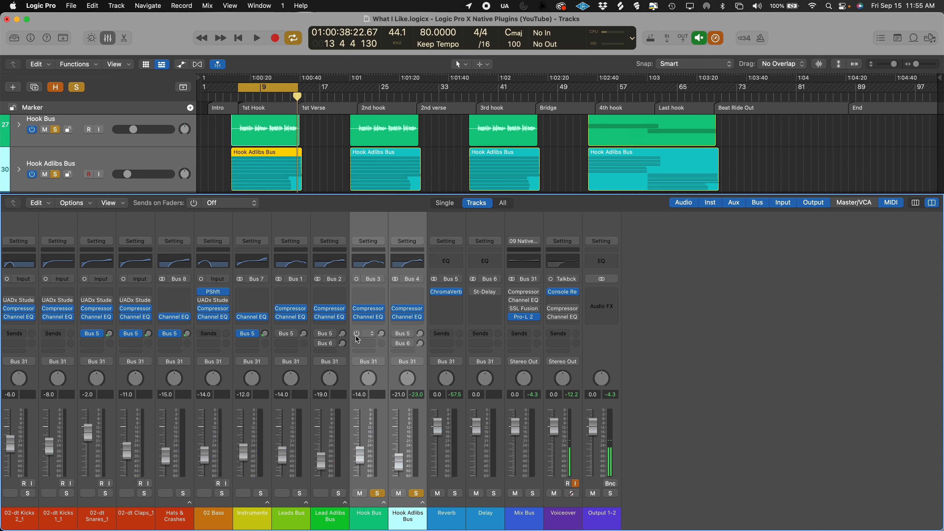
{"action": "key", "text": "space"}
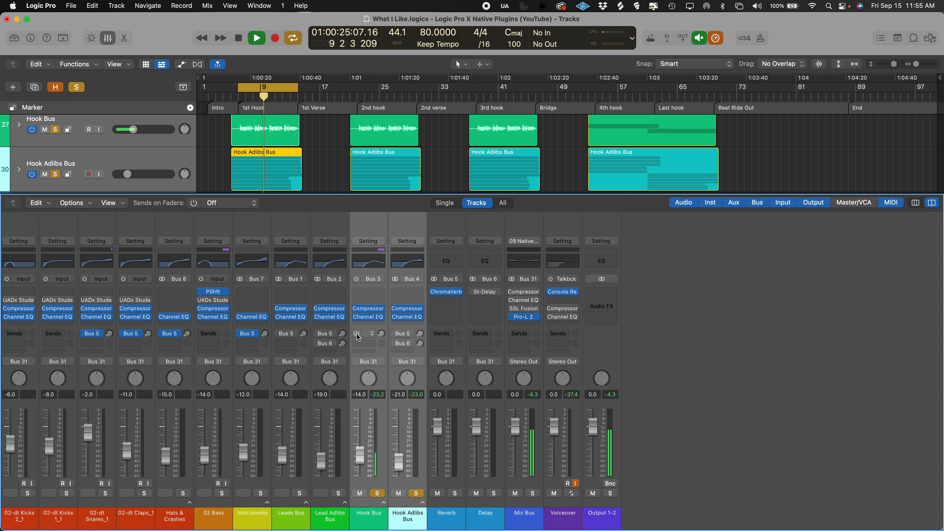
{"action": "left_click", "coordinate": [356, 334]}
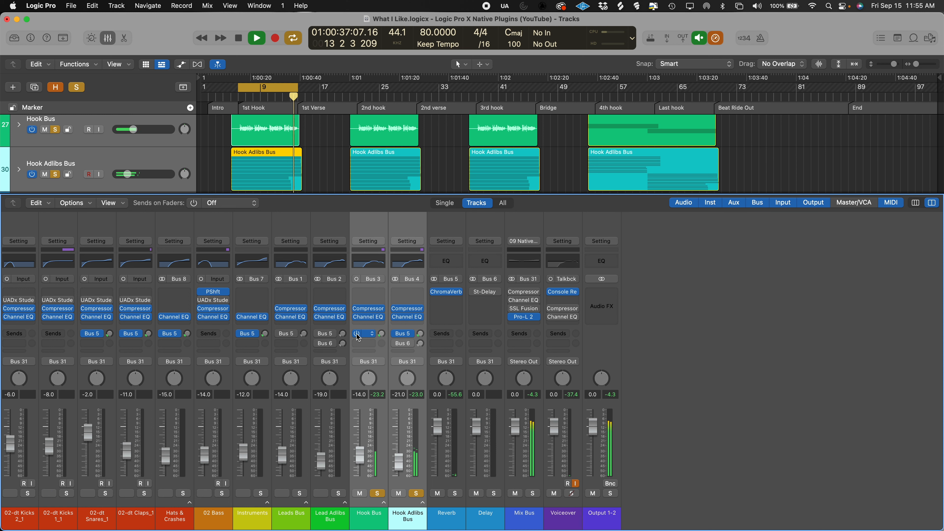
{"action": "key", "text": "space"}
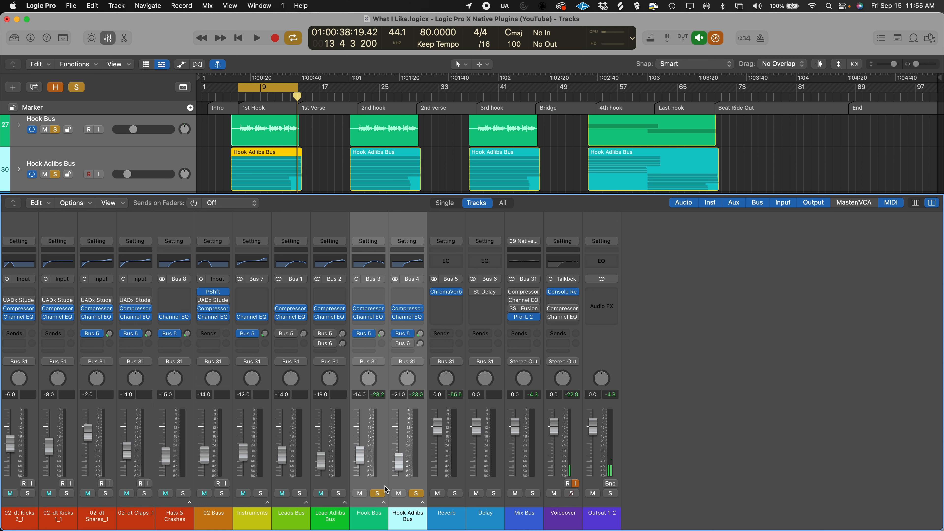
Solo the Leads Bus instead of the hook buses and play the 1st Verse, enabling its Bus 5 reverb send partway through
{"action": "left_click", "coordinate": [377, 493]}
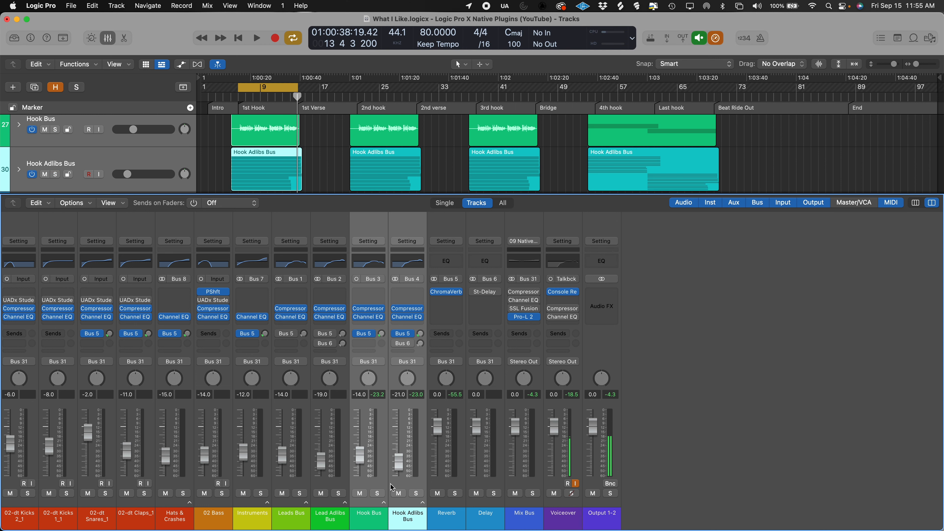
{"action": "left_click", "coordinate": [345, 485]}
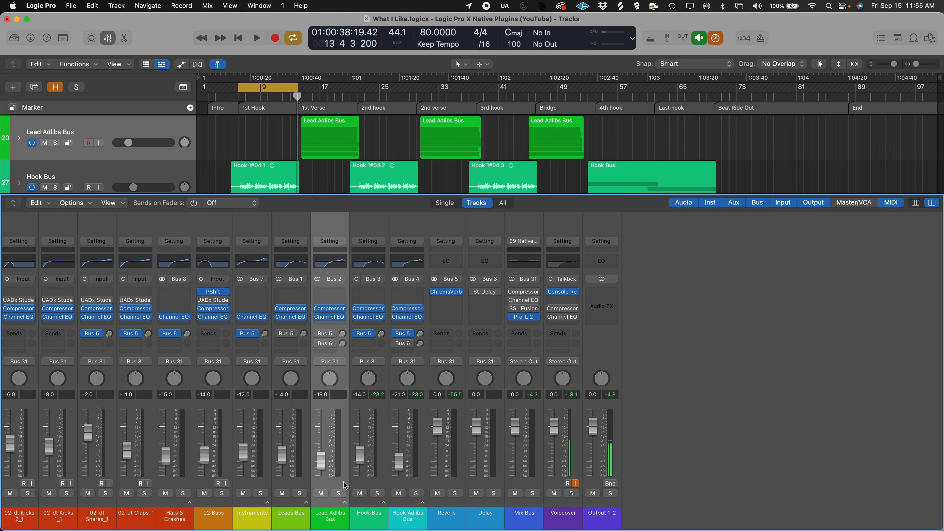
{"action": "left_click", "coordinate": [299, 485]}
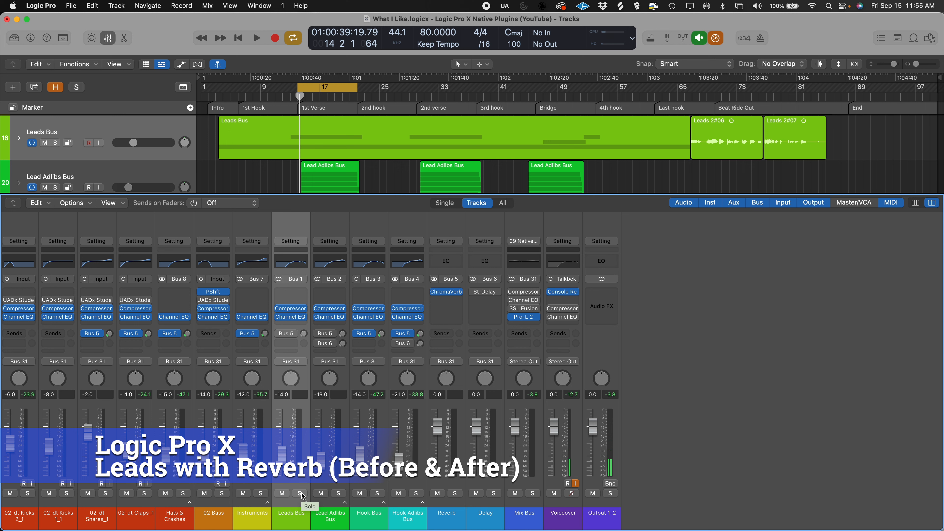
{"action": "left_click", "coordinate": [300, 493]}
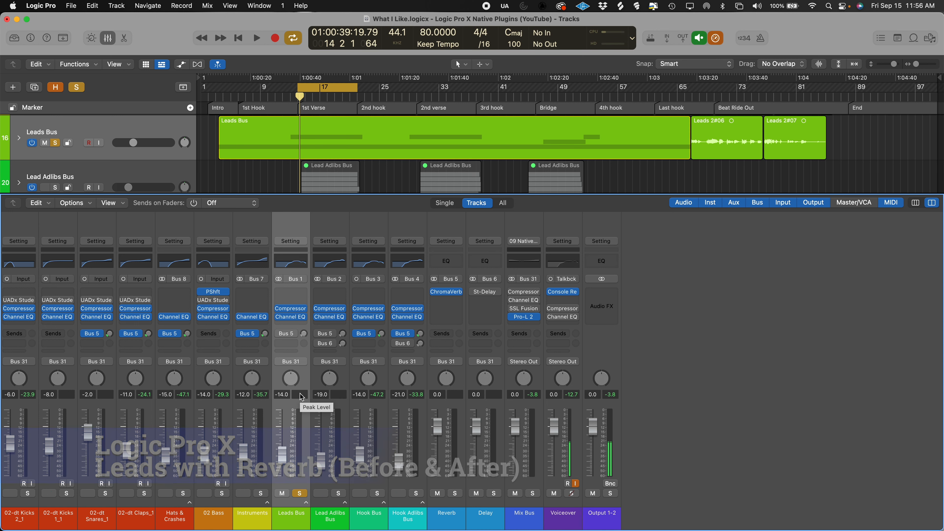
{"action": "key", "text": "space"}
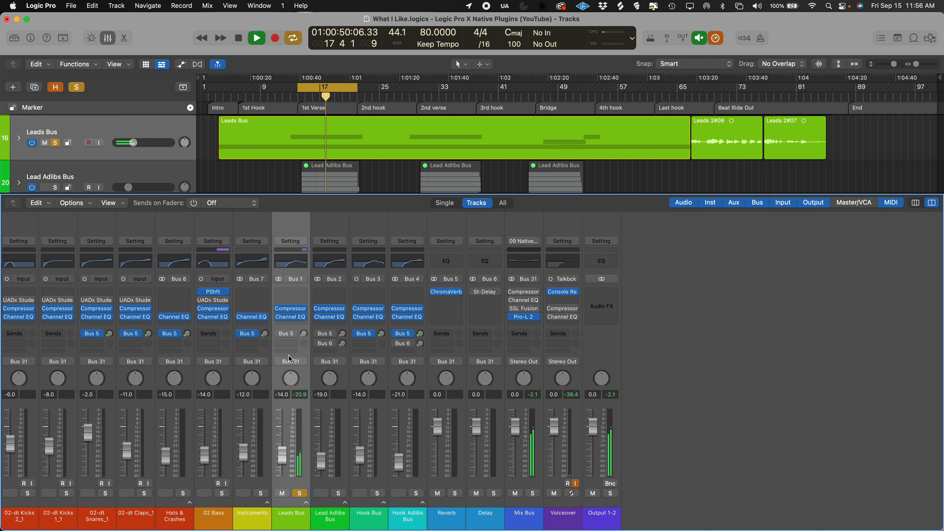
{"action": "left_click", "coordinate": [279, 334]}
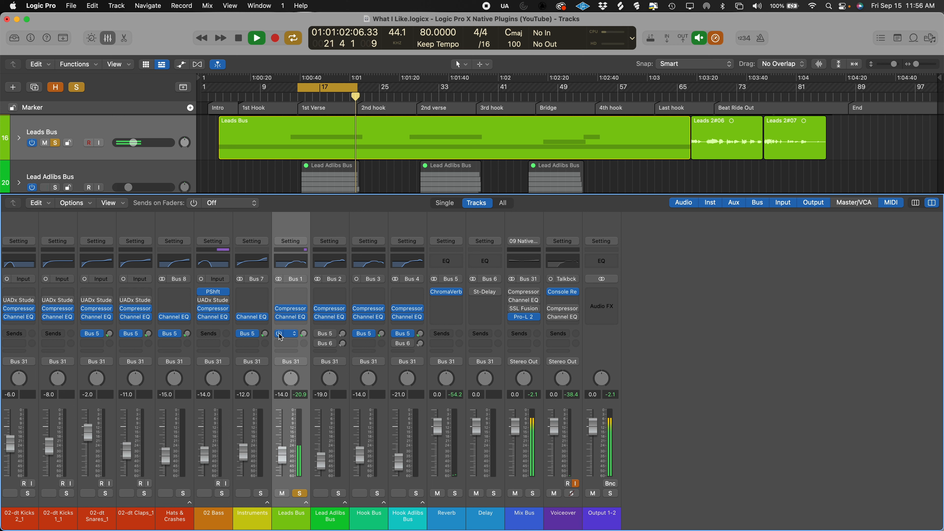
{"action": "key", "text": "space"}
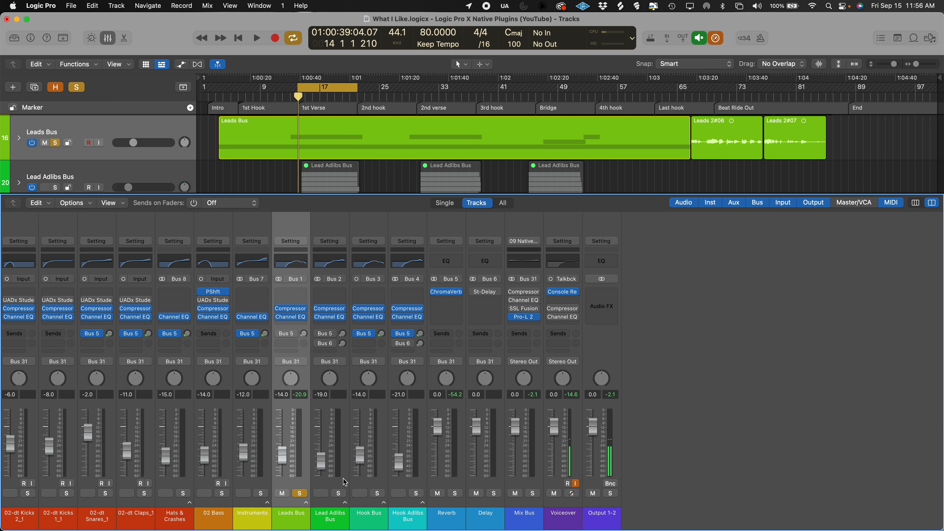
Solo the Lead Adlibs Bus instead of the Leads Bus and play the 1st Verse to audition its Bus 5 reverb send
{"action": "left_click", "coordinate": [304, 333]}
{"action": "left_click", "coordinate": [331, 493]}
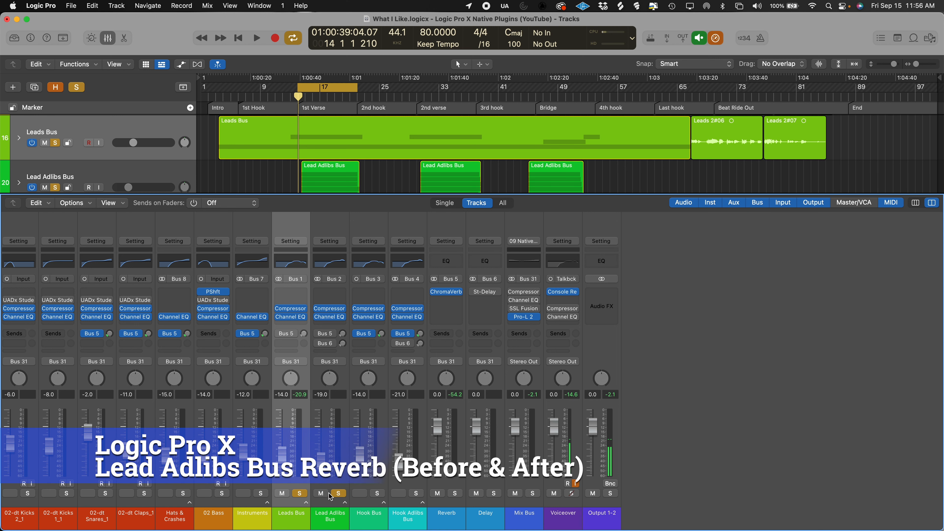
{"action": "left_click", "coordinate": [300, 493]}
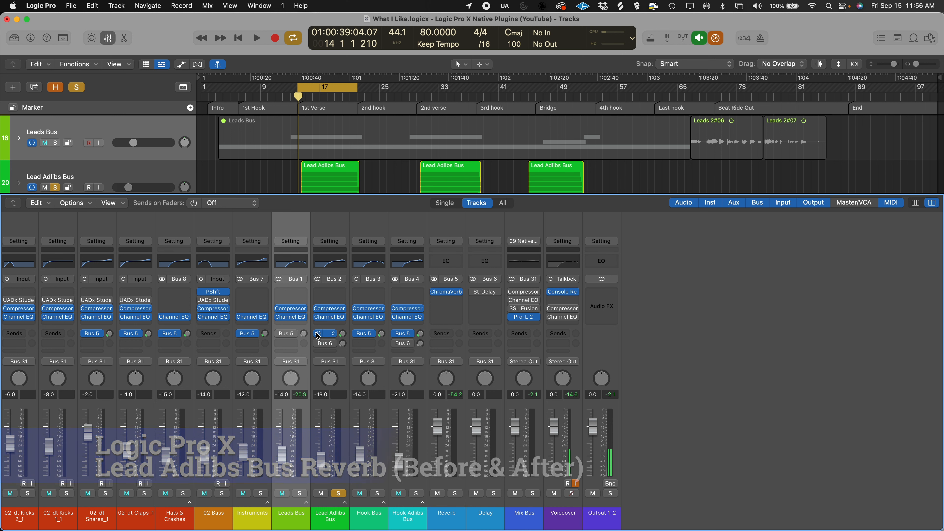
{"action": "key", "text": "space"}
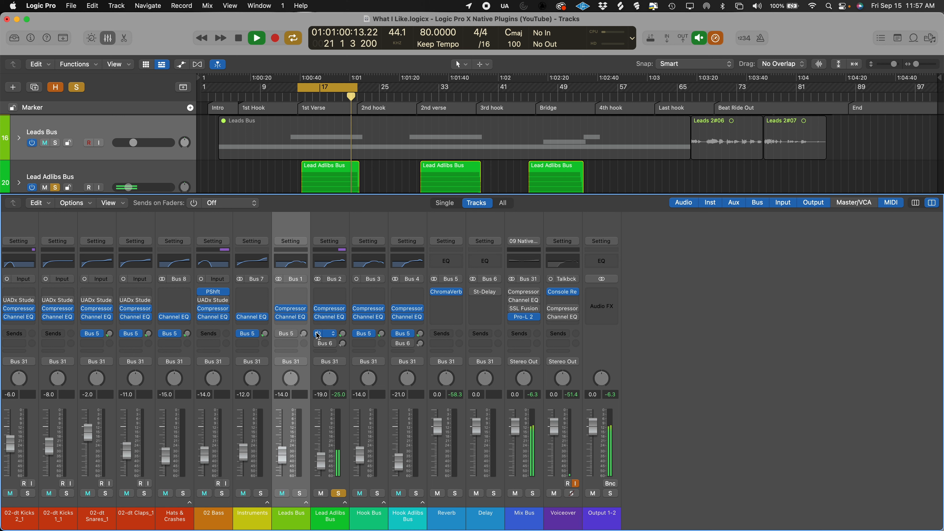
{"action": "key", "text": "space"}
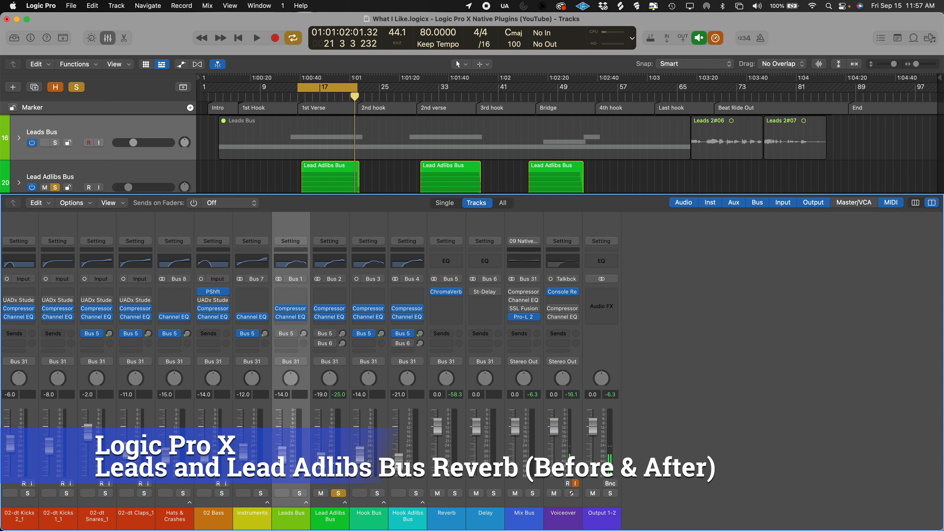
Solo and select the Leads Bus together with the Lead Adlibs Bus and play the 1st Verse, enabling their Bus 5 sends partway through
{"action": "left_click", "coordinate": [300, 494]}
{"action": "left_click", "coordinate": [325, 484]}
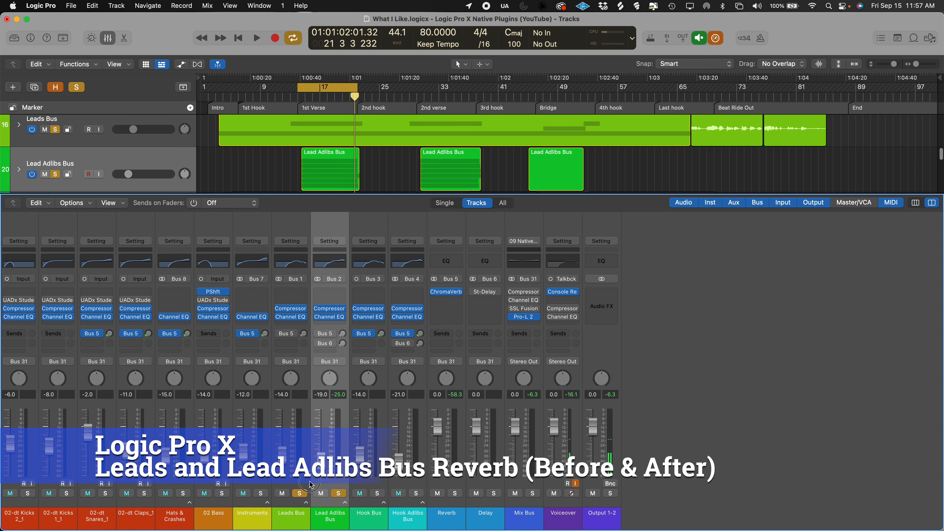
{"action": "left_click", "coordinate": [308, 485], "text": "shift"}
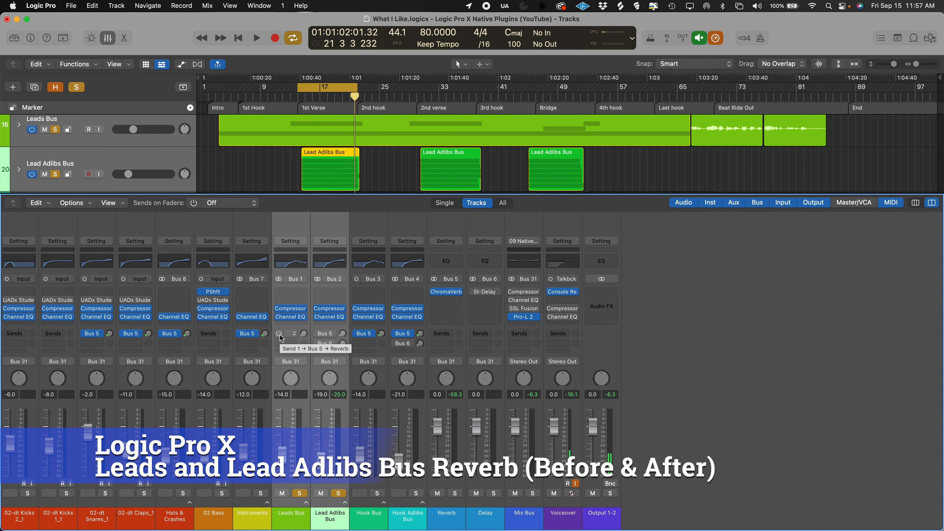
{"action": "key", "text": "space"}
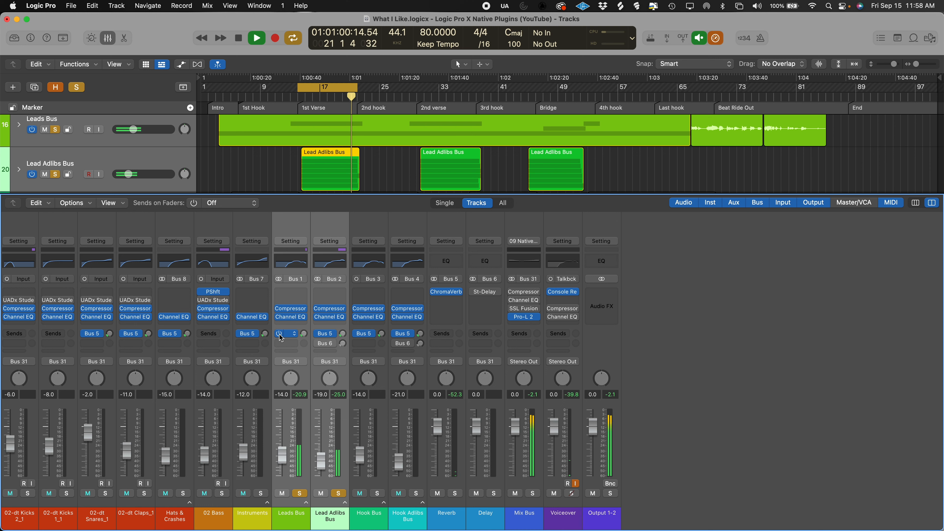
{"action": "key", "text": "space"}
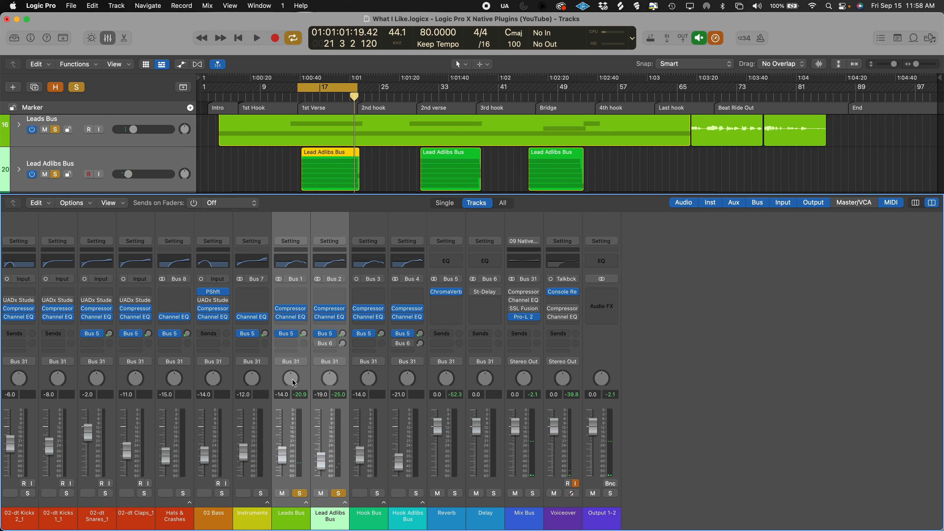
Clear the solos and play the full mix from the 1st Hook, toggling the Bus 5 sends of all selected channels off and on
{"action": "left_click", "coordinate": [339, 493]}
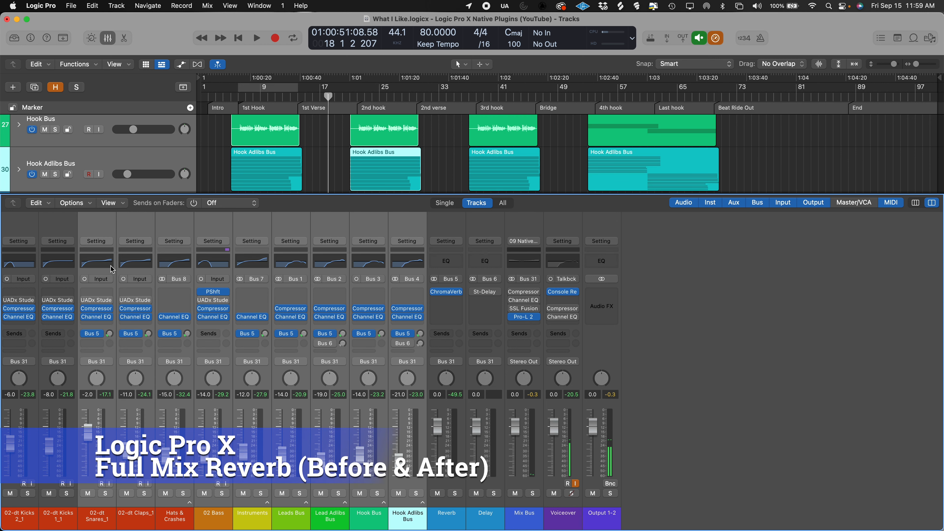
{"action": "left_click", "coordinate": [86, 334]}
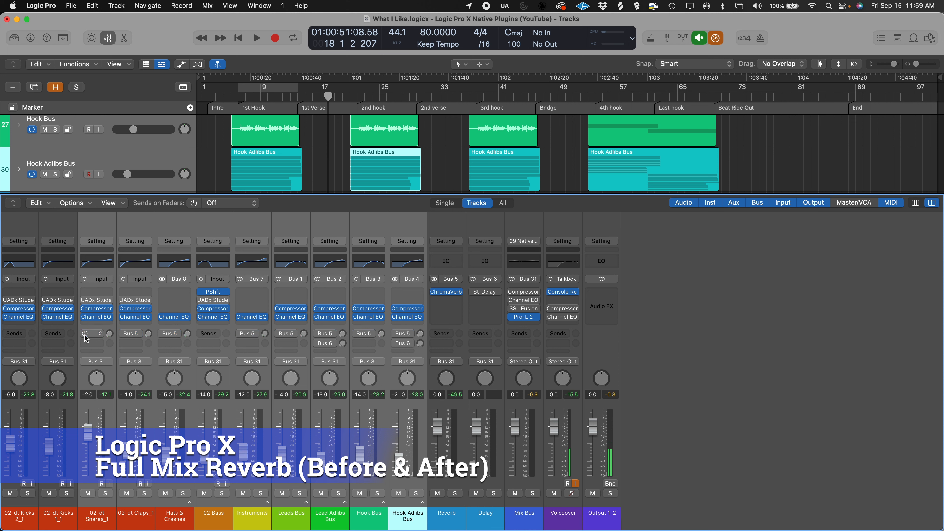
{"action": "key", "text": "space"}
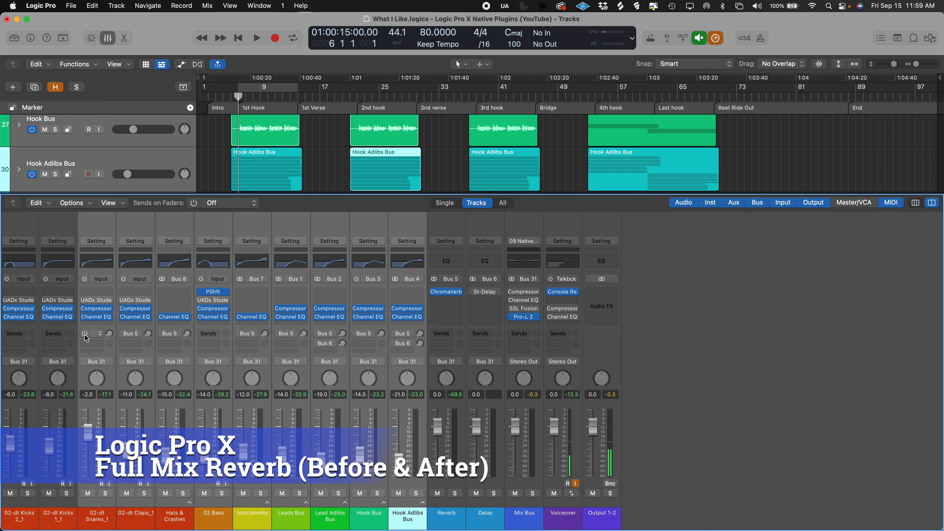
{"action": "key", "text": "space"}
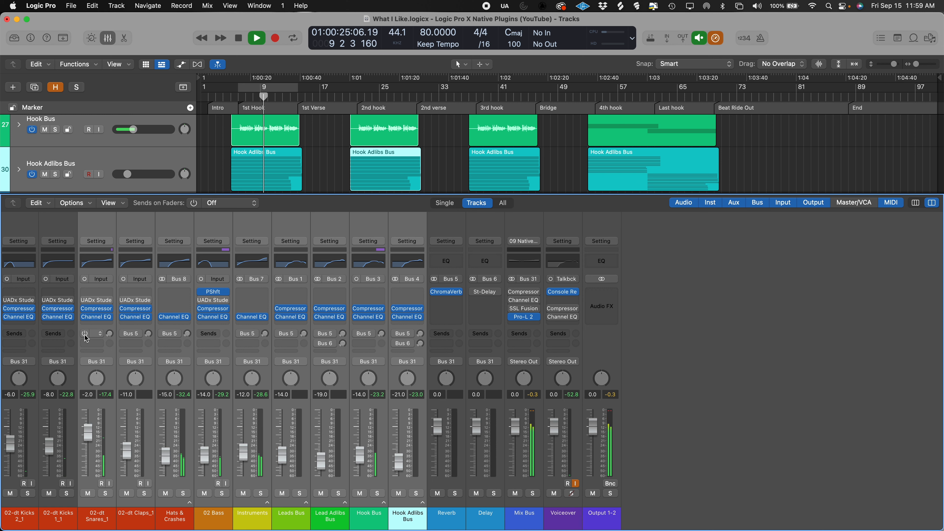
{"action": "left_click", "coordinate": [85, 334], "text": "alt"}
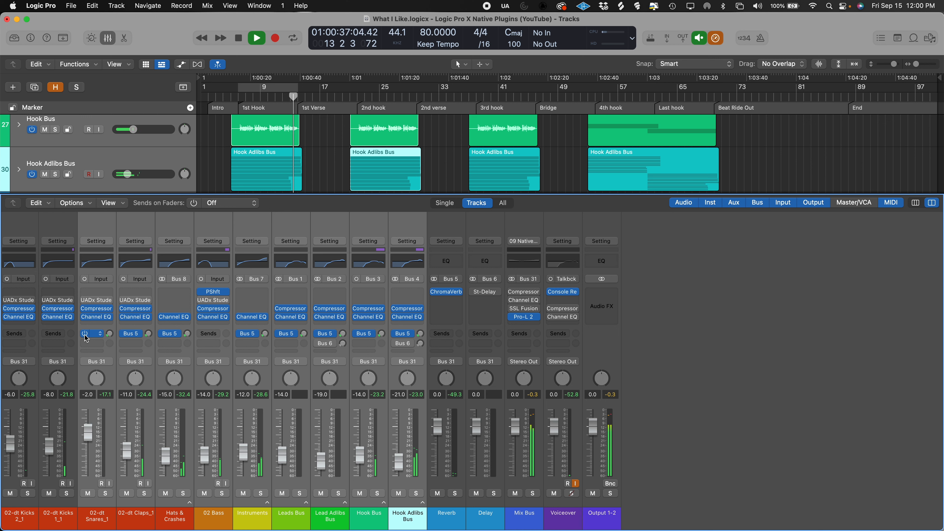
{"action": "left_click", "coordinate": [85, 335], "text": "alt"}
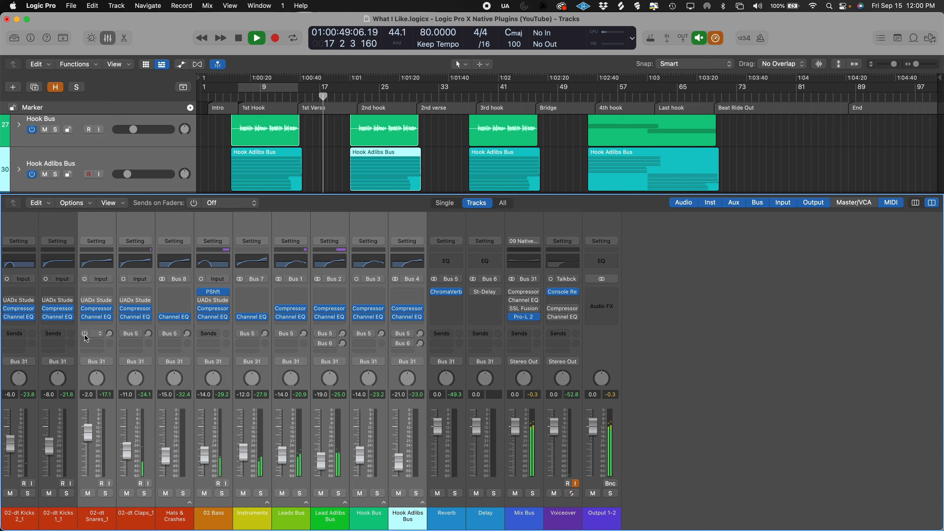
{"action": "left_click", "coordinate": [85, 334]}
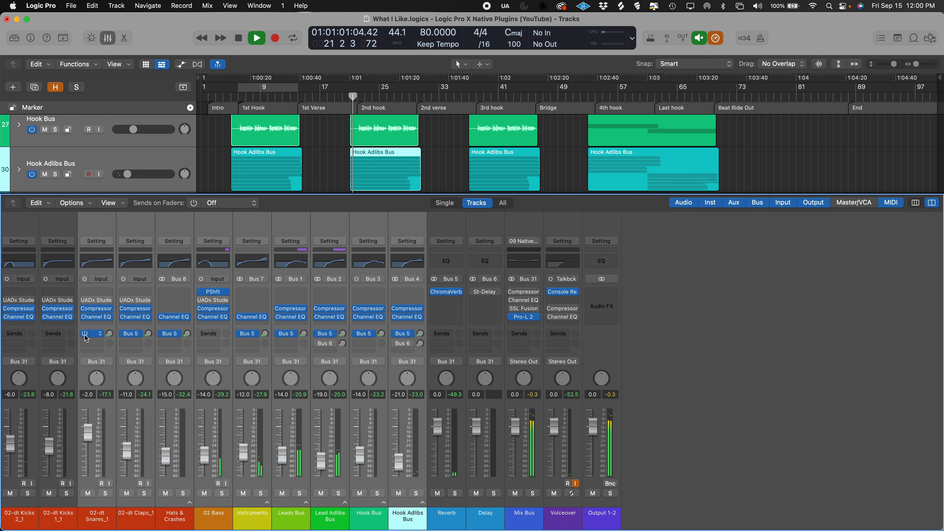
{"action": "key", "text": "space"}
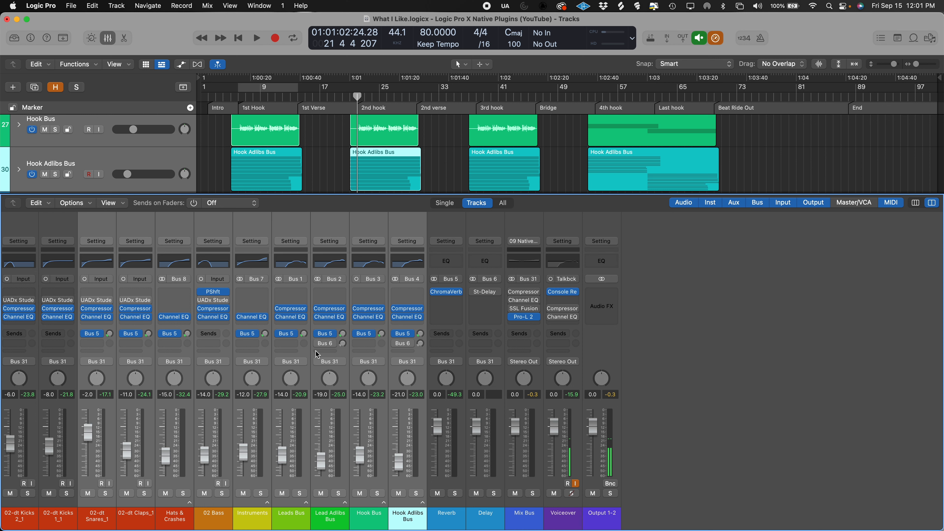
Select the Reverb channel and check the bus routing and send level of the Hook Adlibs Bus's Bus 5 send
{"action": "left_click", "coordinate": [448, 506]}
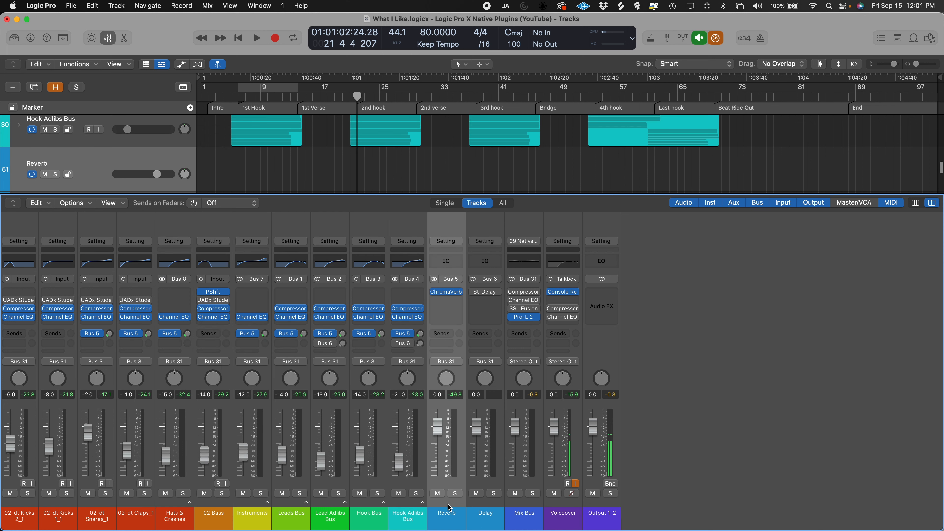
{"action": "mouse_move", "coordinate": [445, 297]}
{"action": "left_click", "coordinate": [410, 334]}
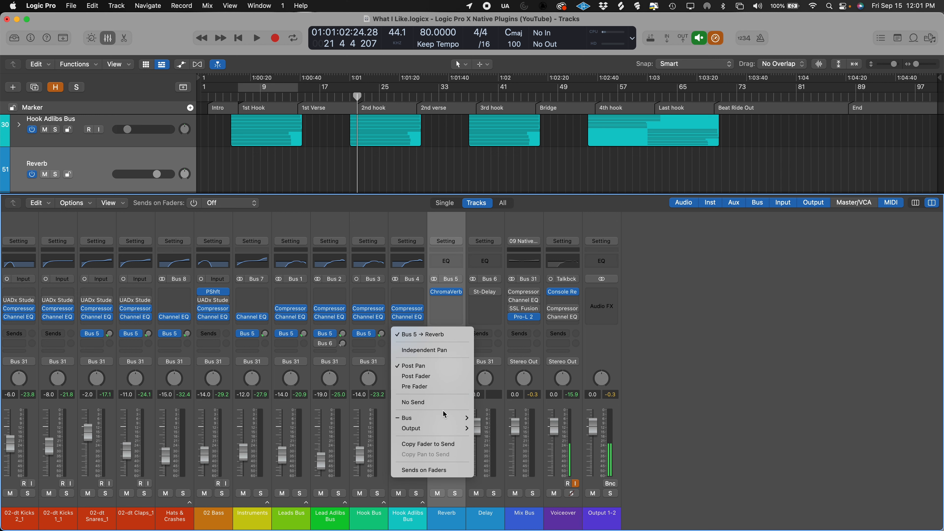
{"action": "mouse_move", "coordinate": [449, 417]}
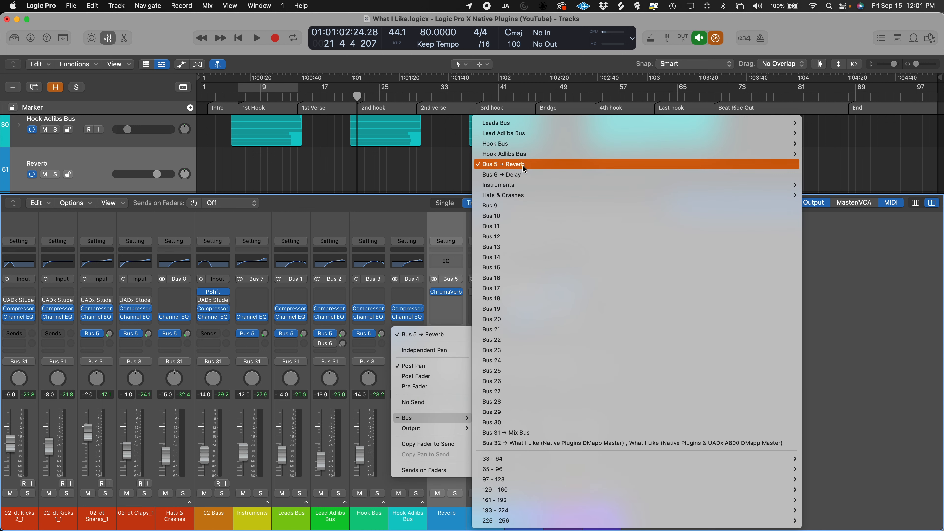
{"action": "left_click", "coordinate": [408, 207]}
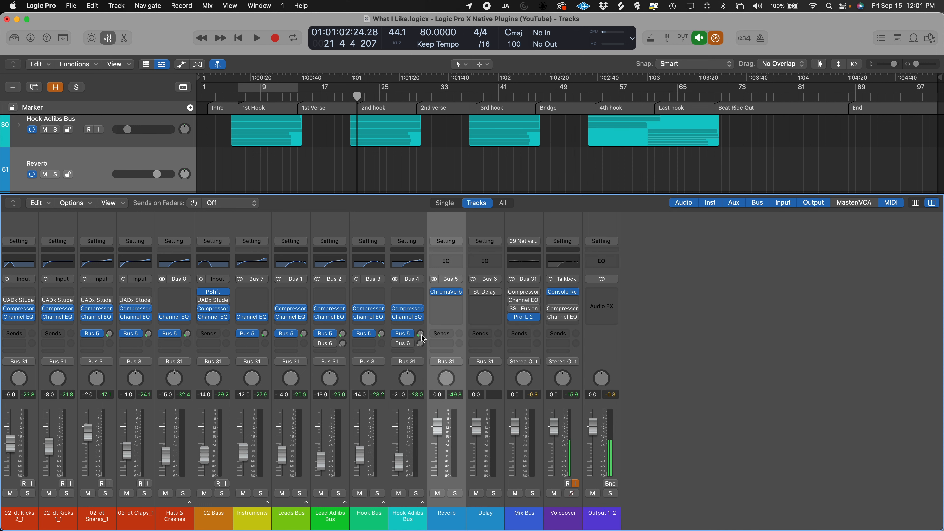
{"action": "mouse_move", "coordinate": [421, 334]}
{"action": "left_mouse_down"}
{"action": "mouse_move", "coordinate": [419, 322]}
{"action": "mouse_move", "coordinate": [420, 332]}
{"action": "left_mouse_up"}
{"action": "double_click", "coordinate": [420, 336]}
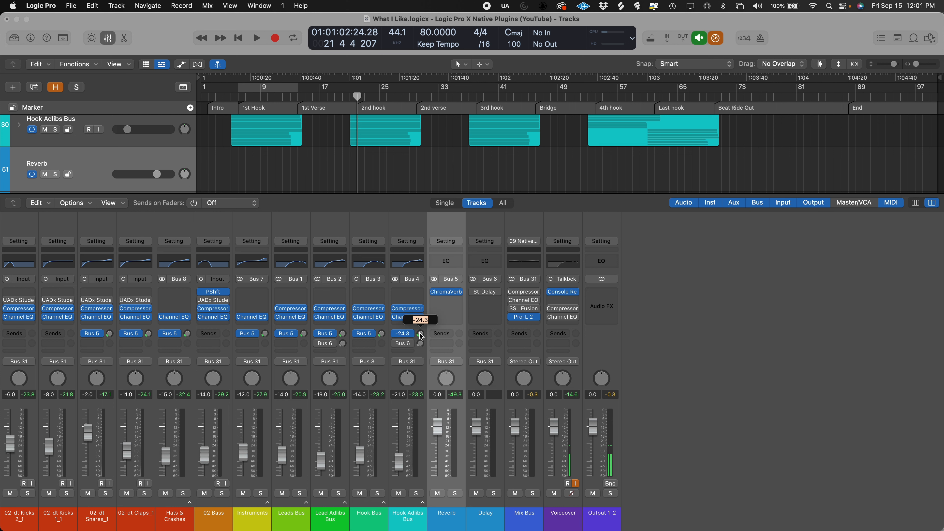
{"action": "key", "text": "Return"}
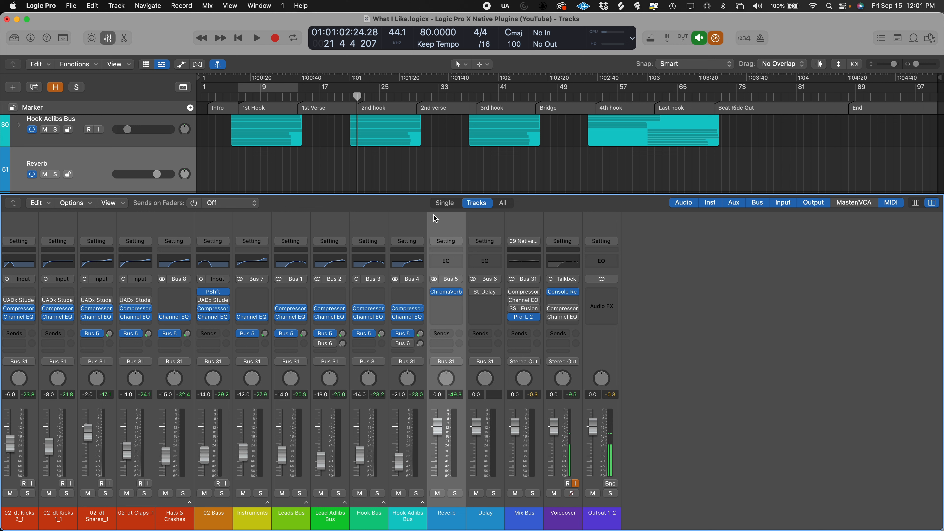
Open the Stereo Delay on the Delay channel, check its preset list, and move its window clear of the vocal channel strips
{"action": "mouse_move", "coordinate": [450, 294]}
{"action": "left_click", "coordinate": [485, 291]}
{"action": "left_click_drag", "start_coordinate": [515, 203], "coordinate": [431, 193]}
{"action": "left_click", "coordinate": [419, 203]}
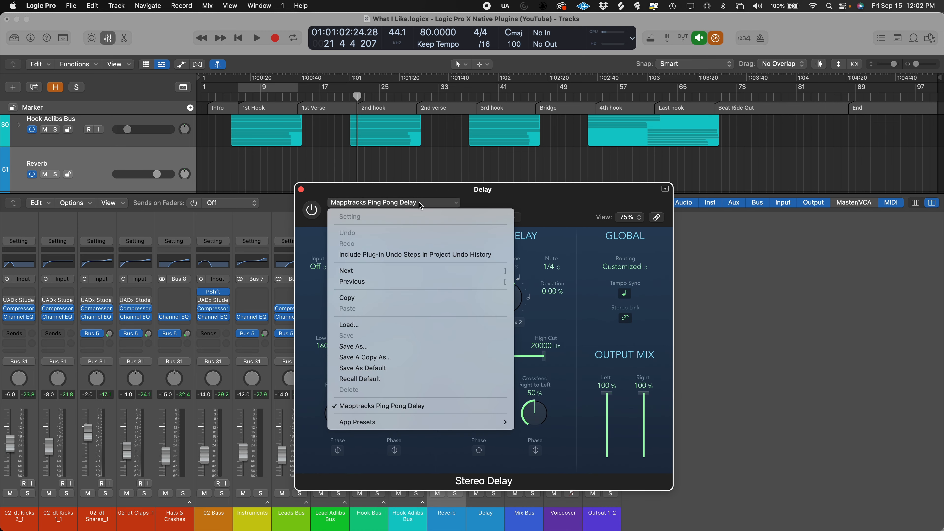
{"action": "left_click", "coordinate": [561, 216]}
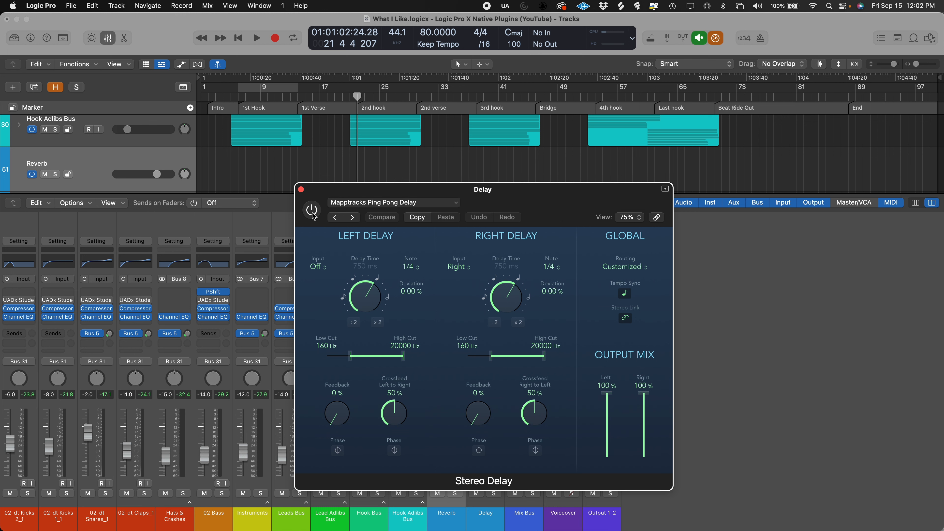
{"action": "left_click_drag", "start_coordinate": [366, 192], "coordinate": [595, 208]}
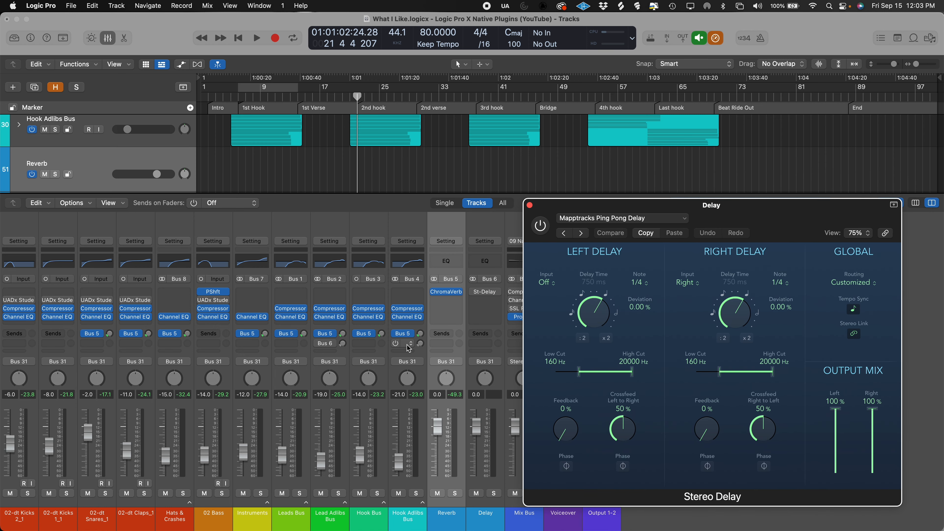
Expand the Leads Bus stack, enable the Bus 6 sends on Leads 2 and Leads 3, and activate the Stereo Delay plug-in
{"action": "left_click", "coordinate": [306, 502]}
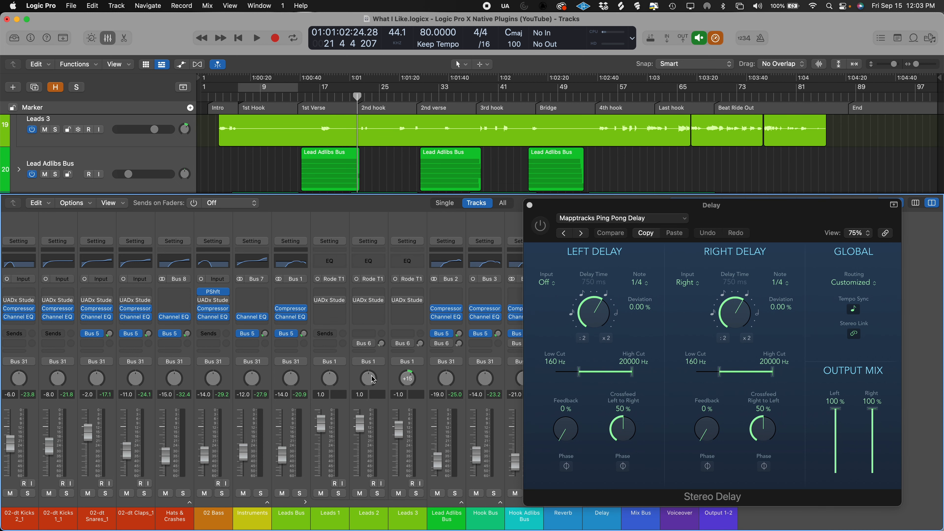
{"action": "left_click", "coordinate": [356, 345]}
{"action": "left_click", "coordinate": [360, 353]}
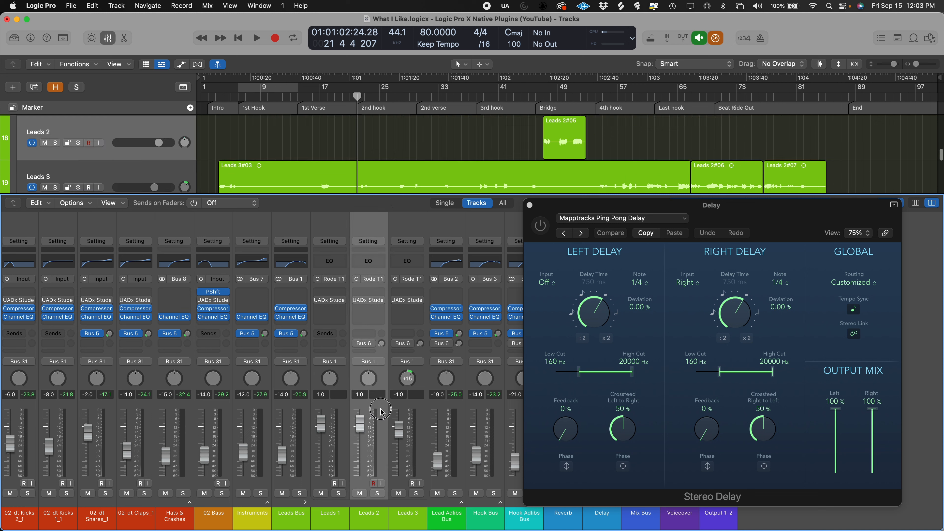
{"action": "left_click", "coordinate": [356, 343]}
{"action": "left_click", "coordinate": [547, 227]}
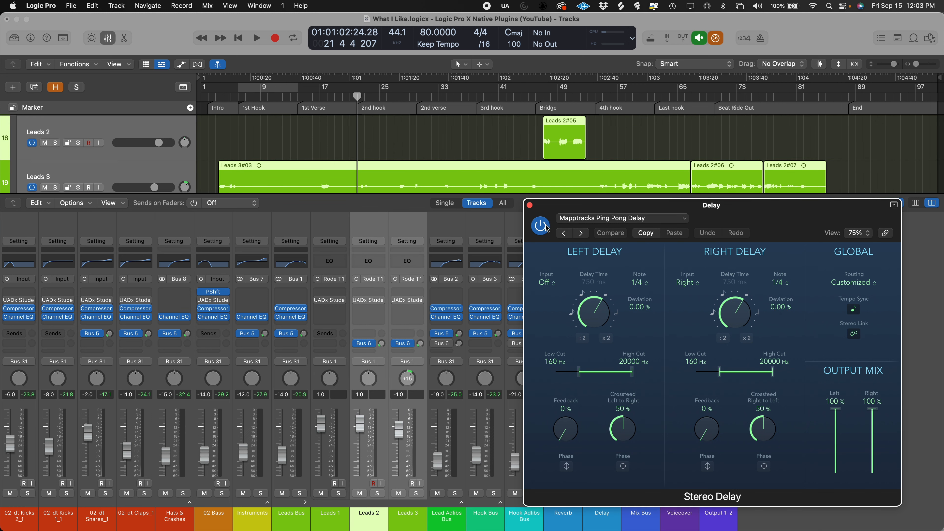
Reposition the Stereo Delay window, look through its App Presets list while keeping Mapptracks Ping Pong Delay, and close the plug-in
{"action": "left_click_drag", "start_coordinate": [573, 205], "coordinate": [350, 197]}
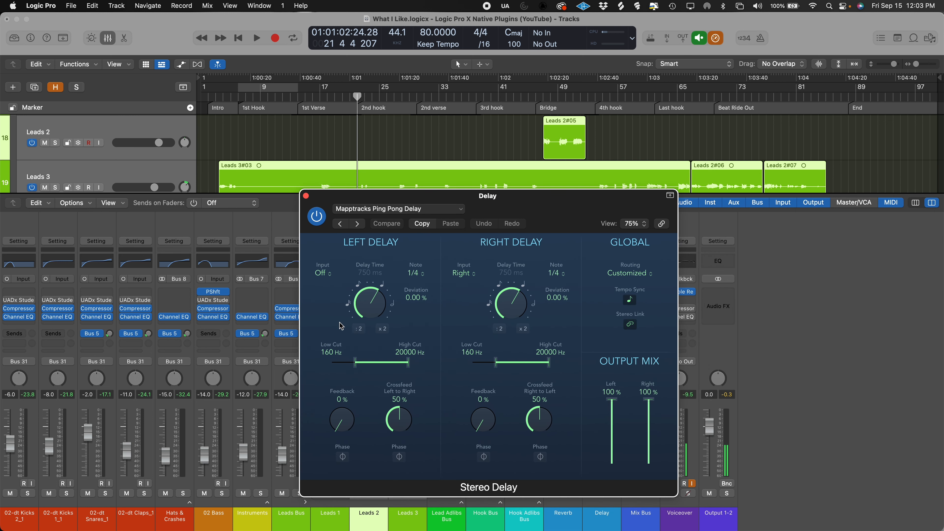
{"action": "left_click", "coordinate": [448, 211]}
{"action": "mouse_move", "coordinate": [473, 428]}
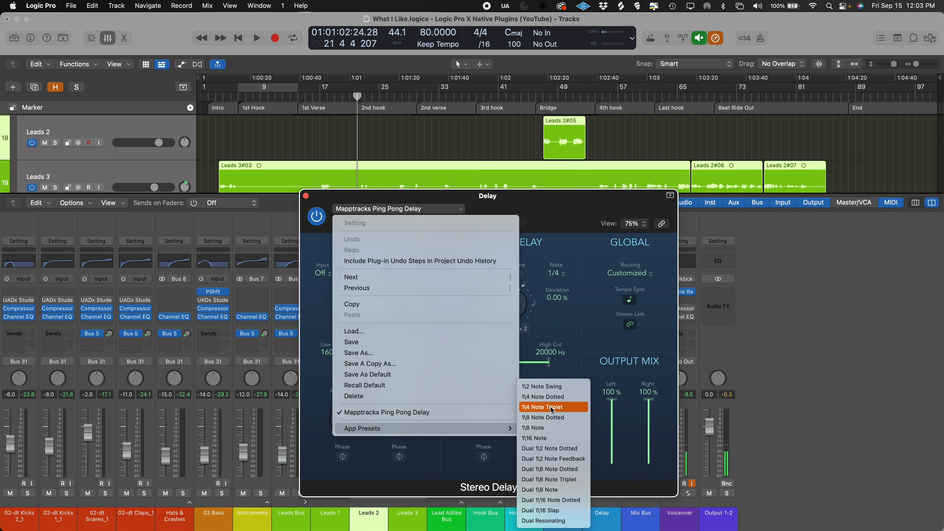
{"action": "left_click", "coordinate": [564, 225]}
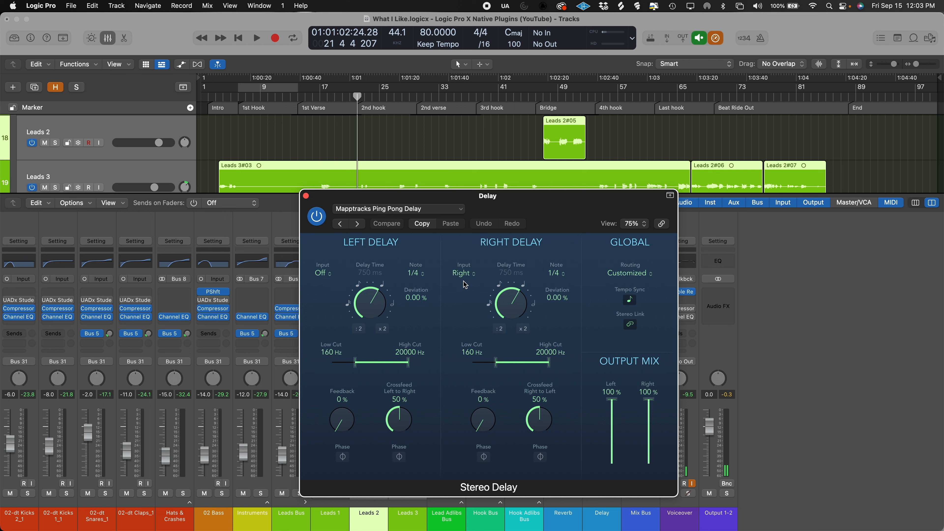
{"action": "left_click", "coordinate": [420, 210]}
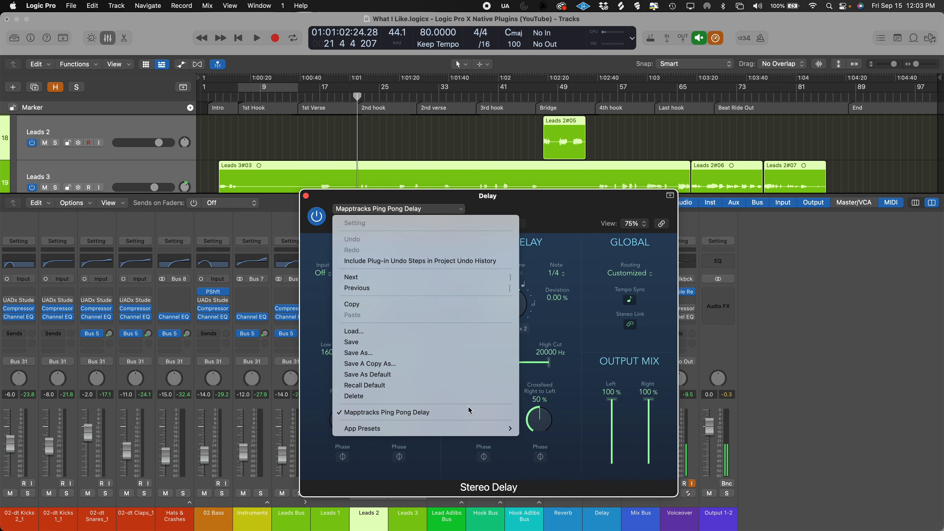
{"action": "mouse_move", "coordinate": [492, 429]}
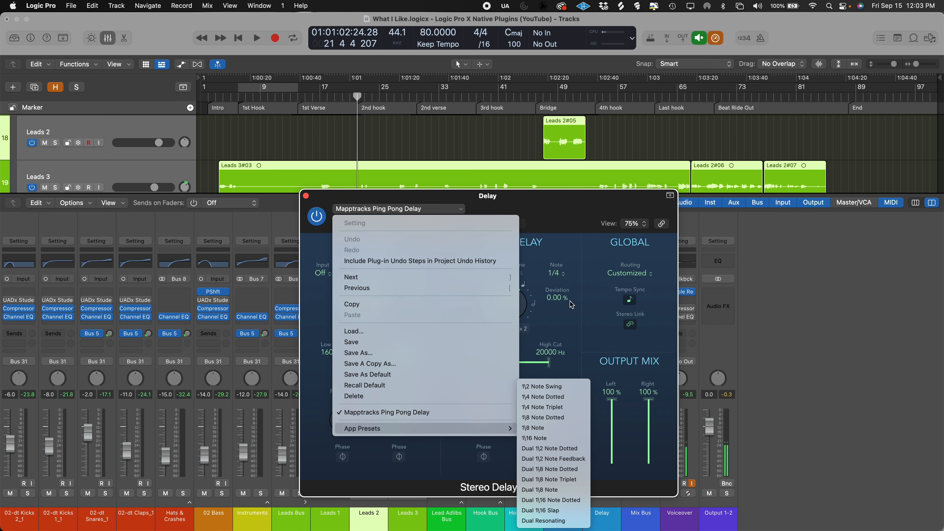
{"action": "left_click", "coordinate": [575, 223]}
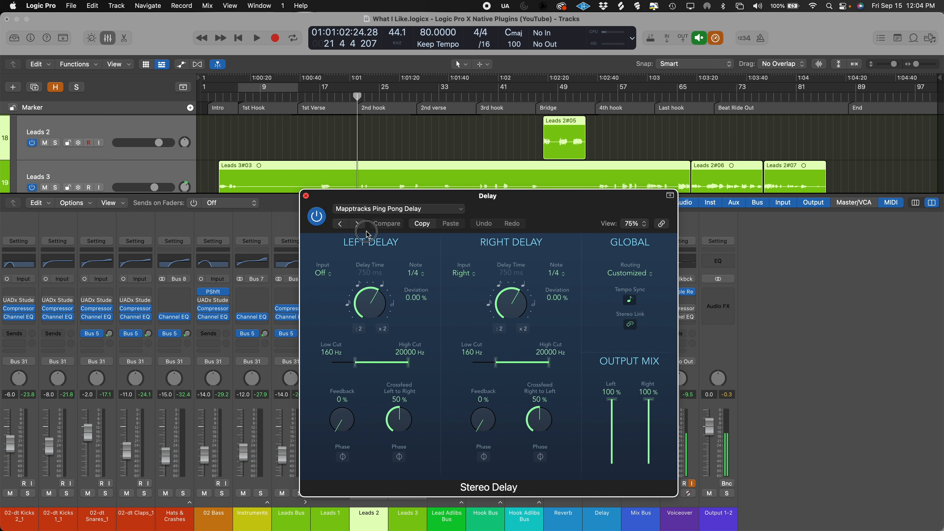
{"action": "left_click", "coordinate": [305, 196]}
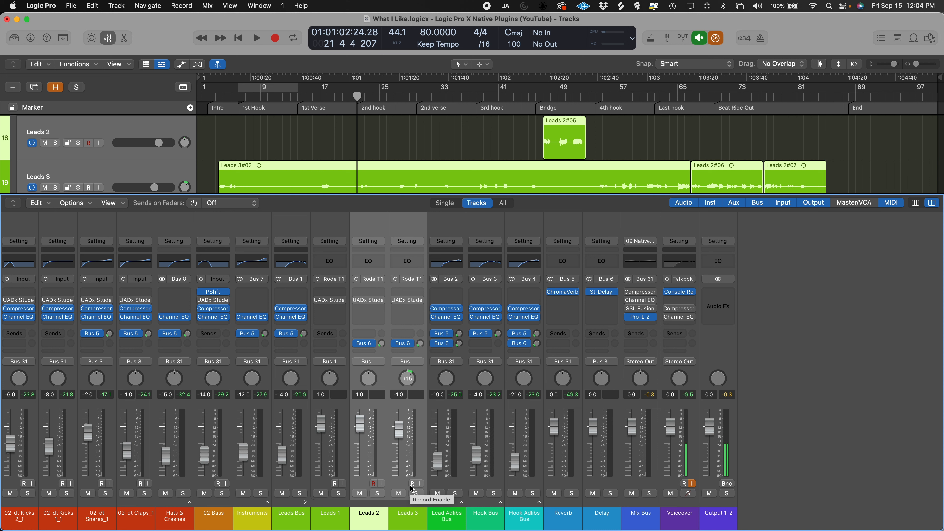
Solo the Hook Adlibs Bus and play it from the 1st Hook, comparing its Bus 6 send off and on, then clear the solo
{"action": "left_click", "coordinate": [523, 505]}
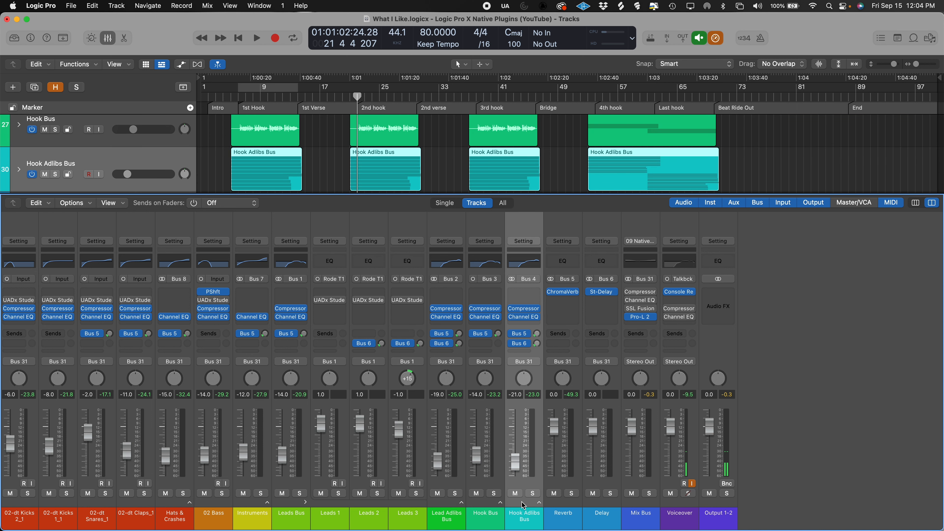
{"action": "key", "text": "space"}
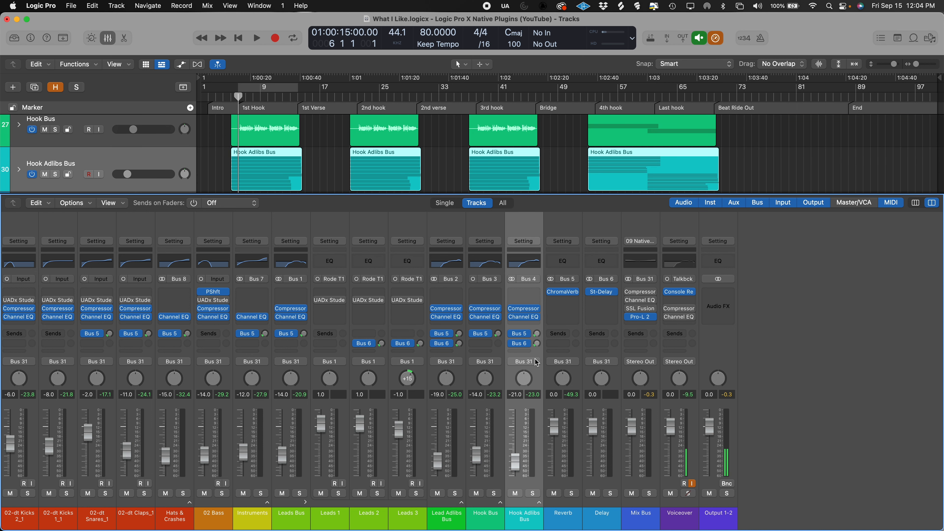
{"action": "left_click", "coordinate": [512, 343]}
{"action": "left_click", "coordinate": [532, 493]}
{"action": "key", "text": "space"}
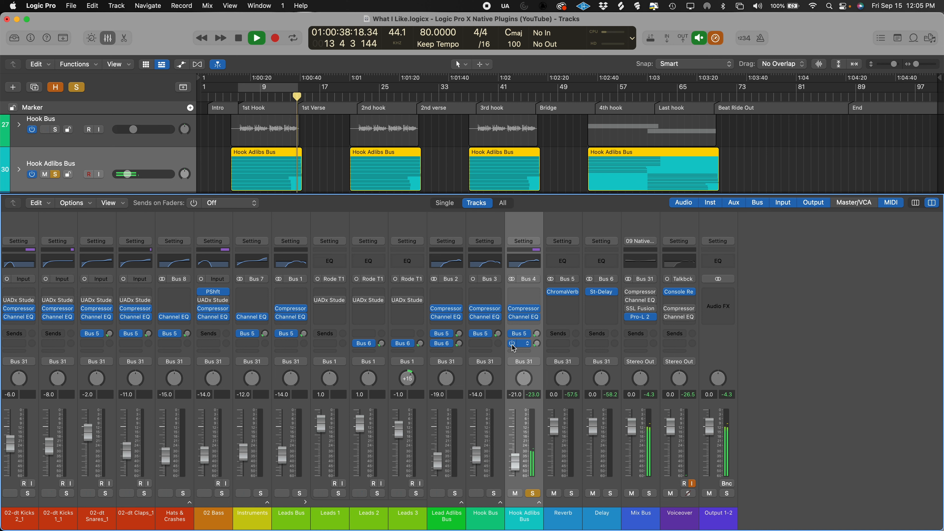
{"action": "key", "text": "space"}
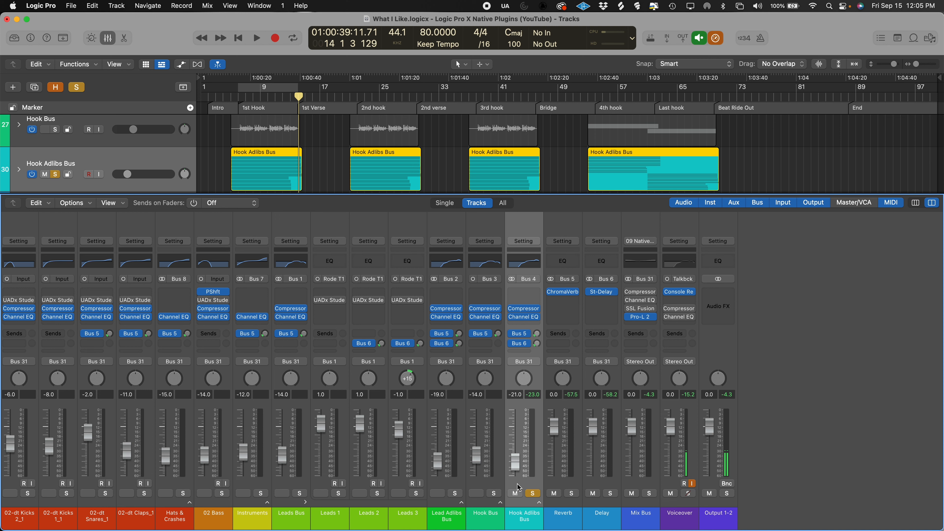
{"action": "left_click", "coordinate": [533, 493]}
Solo the Lead Adlibs Bus and play it from the 1st Verse, comparing its Bus 6 send off and on, then clear the solo
{"action": "left_click", "coordinate": [455, 493]}
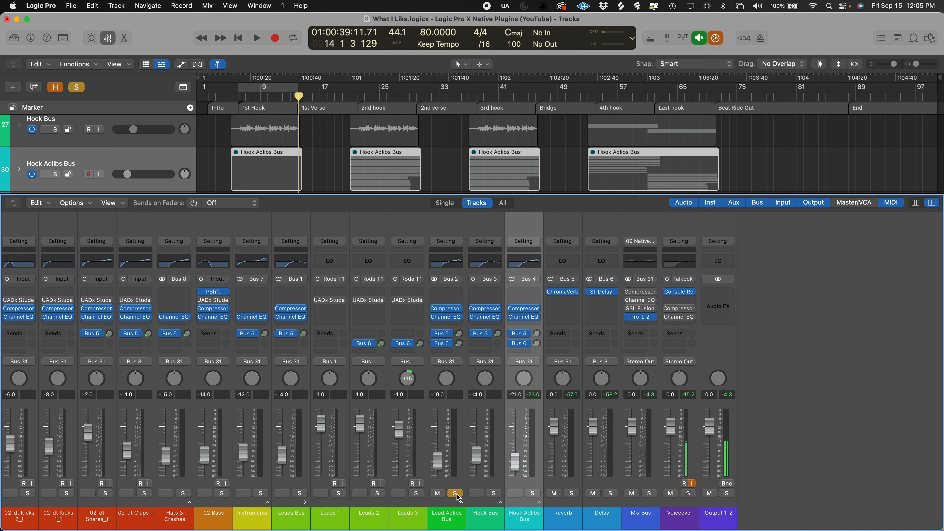
{"action": "mouse_move", "coordinate": [436, 346]}
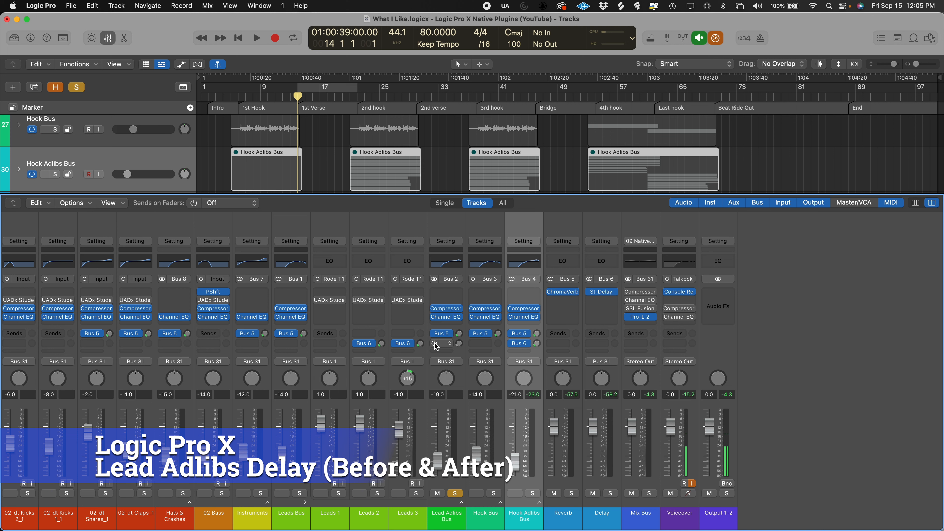
{"action": "key", "text": "space"}
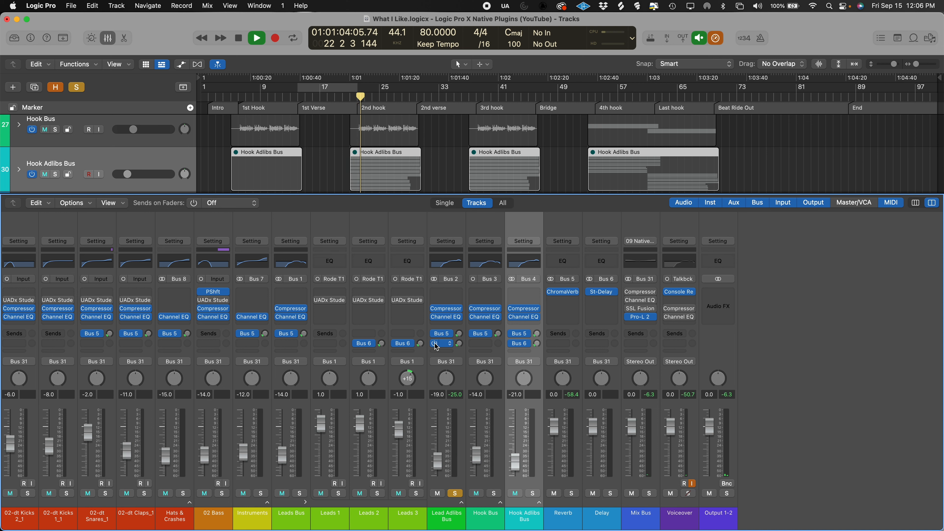
{"action": "key", "text": "space"}
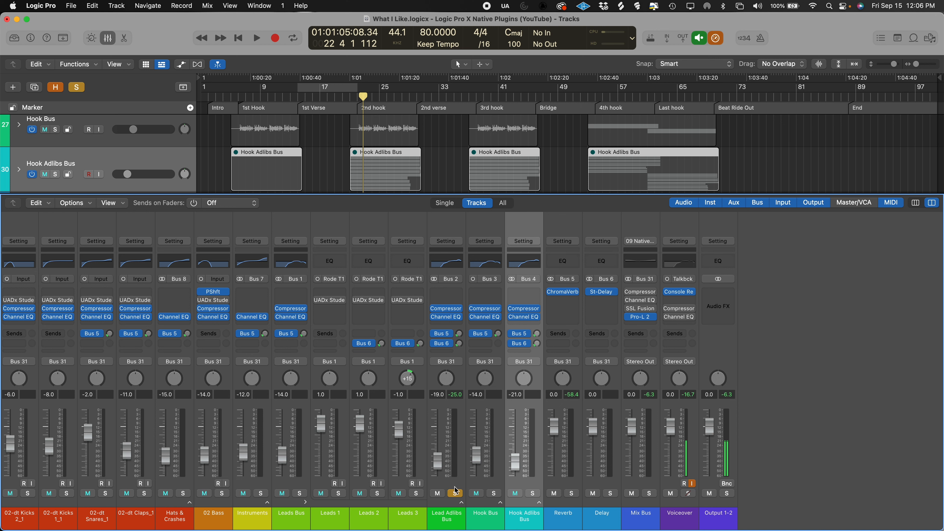
{"action": "left_click", "coordinate": [455, 494]}
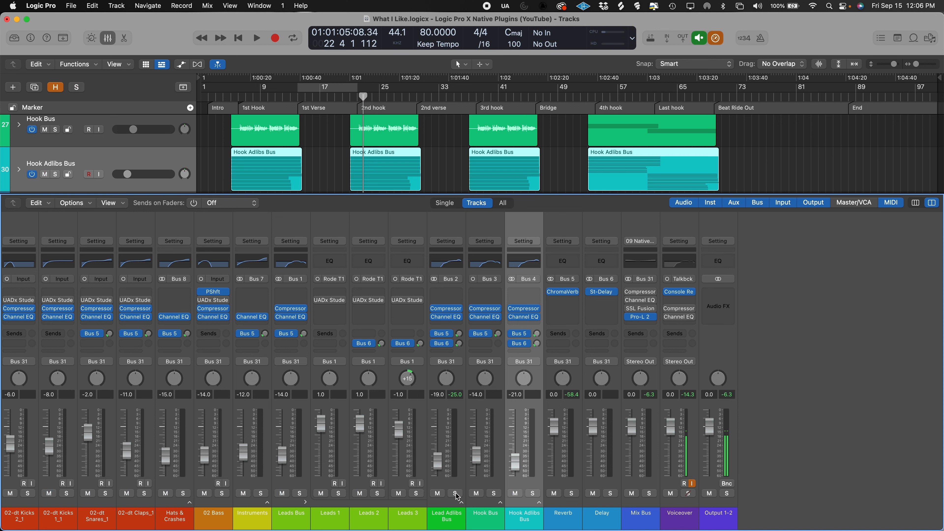
Solo the Leads Bus and play the 1st Verse with the Bus 6 sends of Leads 2 and Leads 3 switched off
{"action": "left_click", "coordinate": [300, 494]}
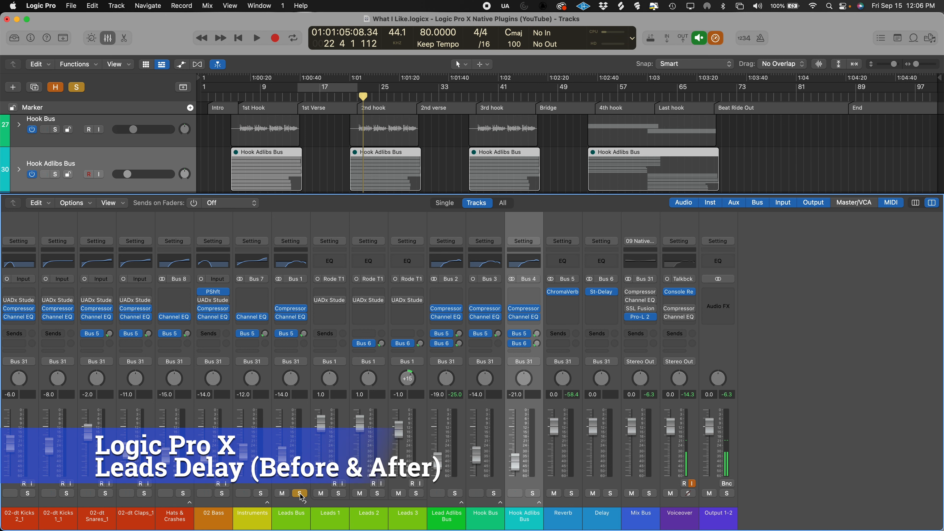
{"action": "left_click", "coordinate": [383, 461]}
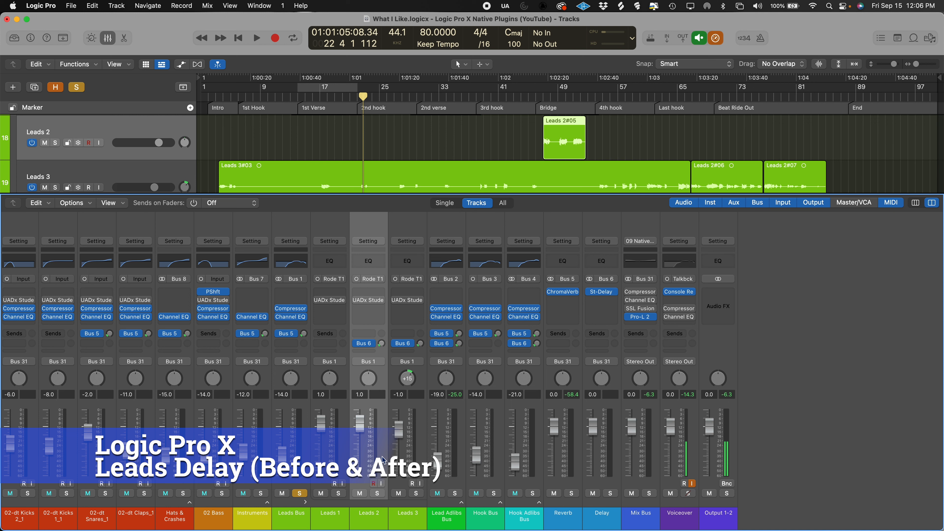
{"action": "key", "text": "alt+comma"}
{"action": "key", "text": "alt+comma"}
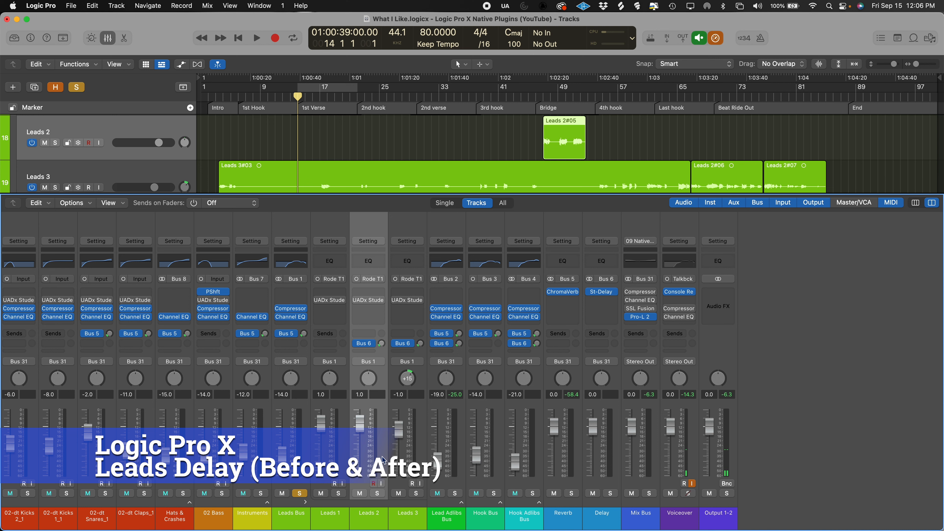
{"action": "left_click", "coordinate": [419, 425]}
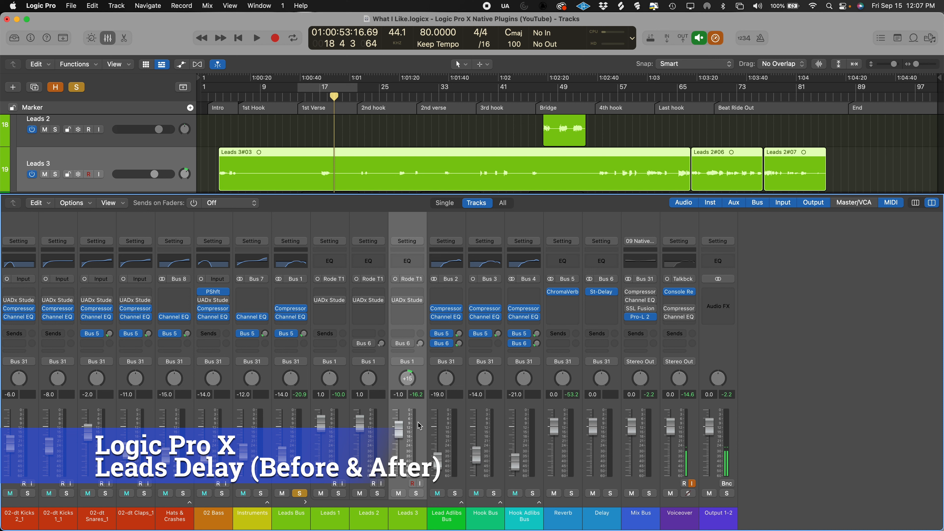
{"action": "key", "text": "space"}
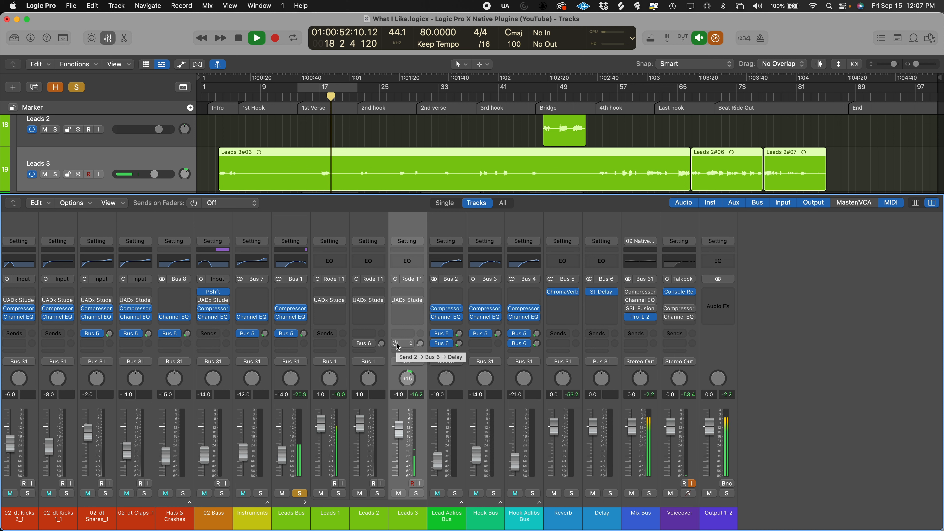
{"action": "key", "text": "space"}
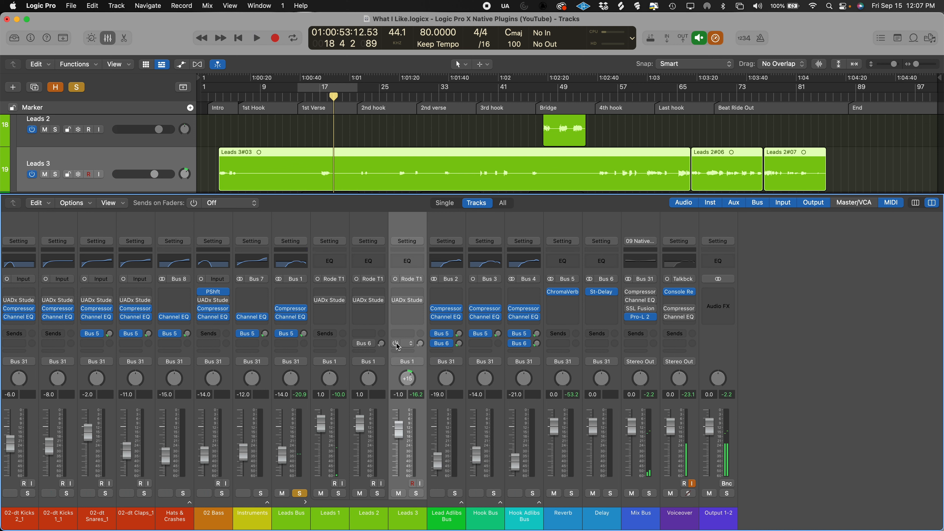
Re-enable the Bus 6 sends on Leads 2 and Leads 3, replay the 1st Verse, and clear the Leads Bus solo
{"action": "left_click", "coordinate": [396, 343]}
{"action": "key", "text": "space"}
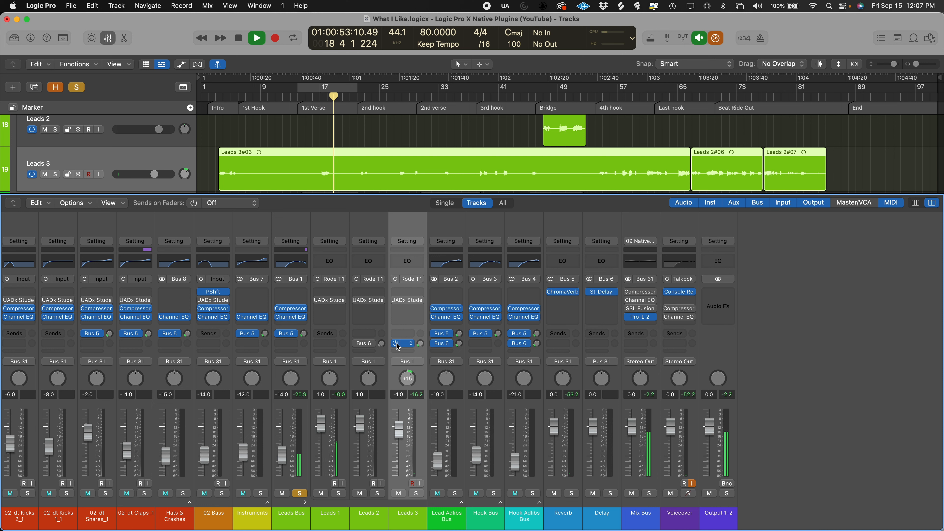
{"action": "key", "text": "space"}
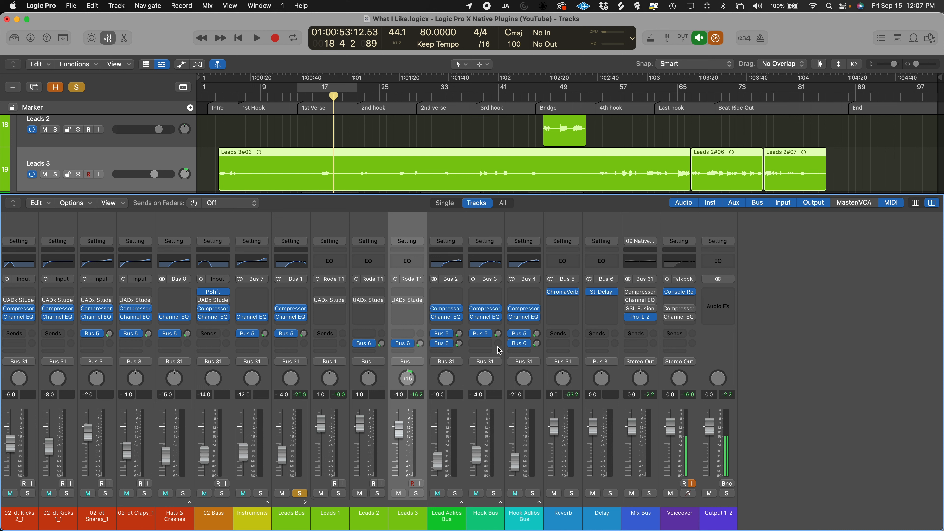
{"action": "left_click", "coordinate": [301, 494]}
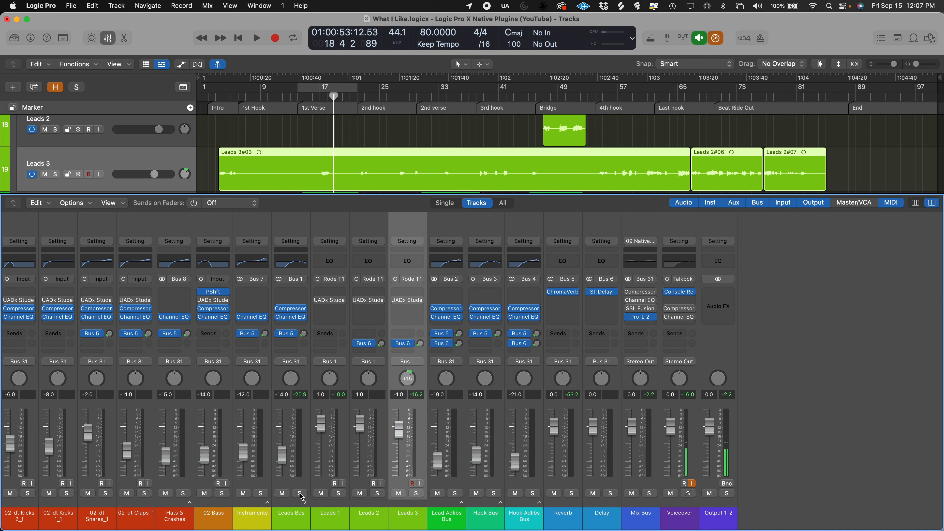
Mute the Reverb and Delay channels and play the full mix from the 1st Hook
{"action": "left_click", "coordinate": [554, 494]}
{"action": "left_click", "coordinate": [599, 493]}
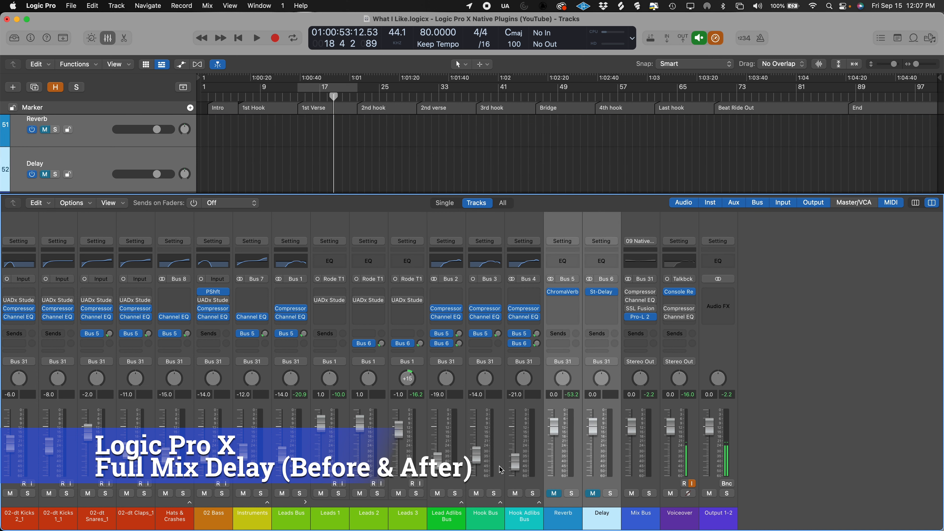
{"action": "key", "text": "Return"}
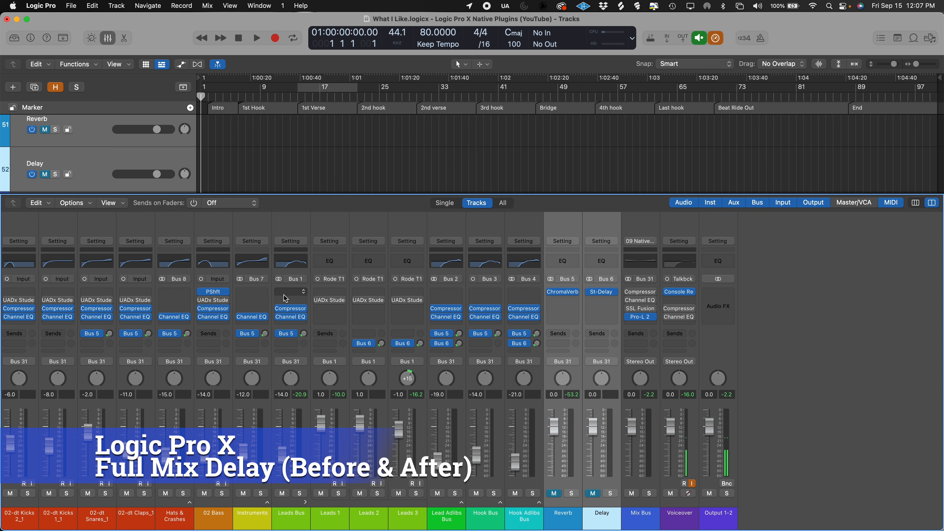
{"action": "key", "text": "alt+period"}
{"action": "key", "text": "alt+period"}
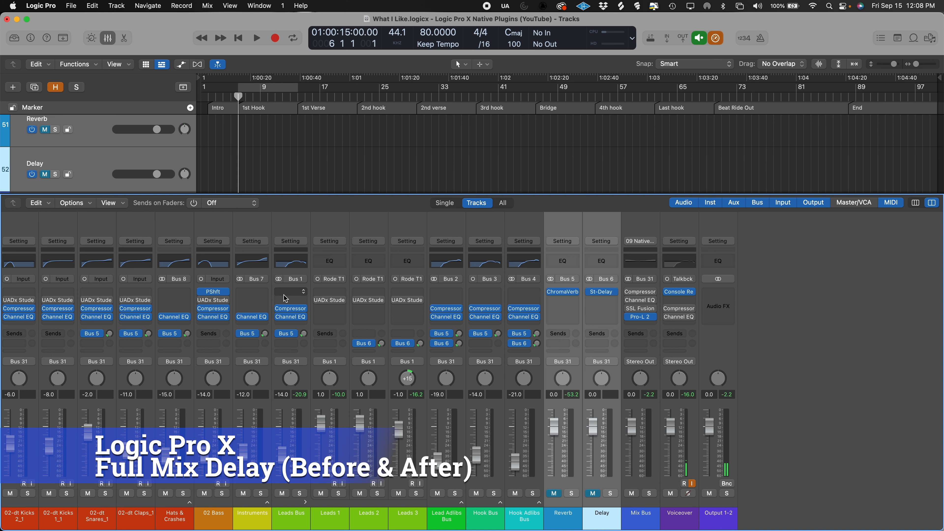
{"action": "key", "text": "space"}
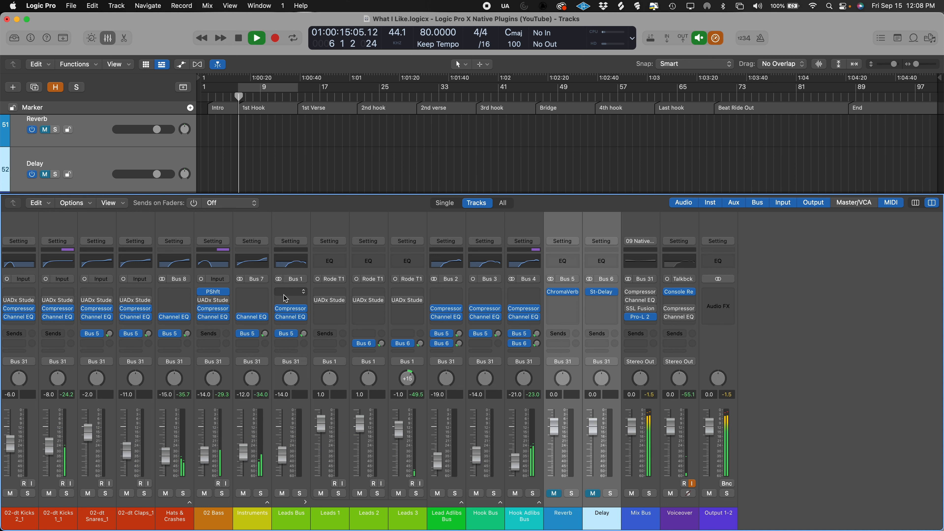
Toggle the mutes of the Reverb and Delay channels during playback, leave both unmuted, and stop the mix
{"action": "left_click", "coordinate": [554, 493]}
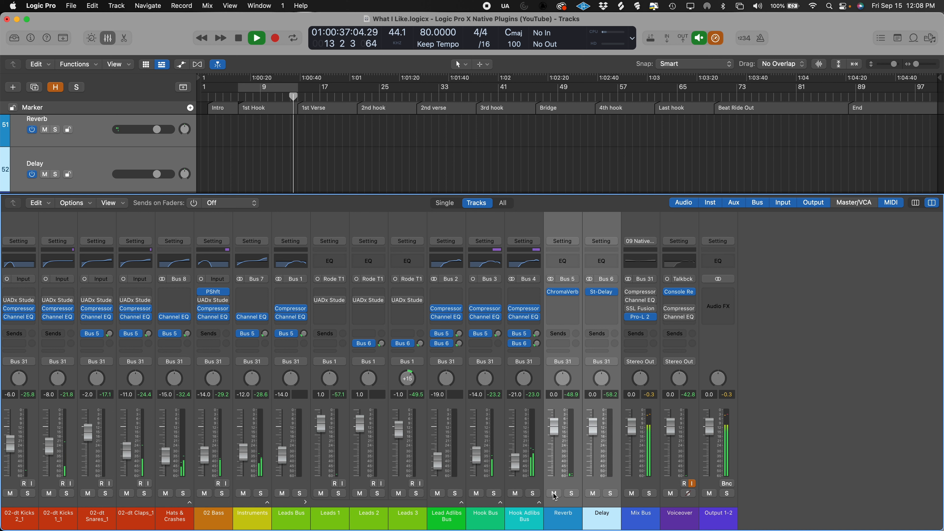
{"action": "left_click", "coordinate": [554, 494]}
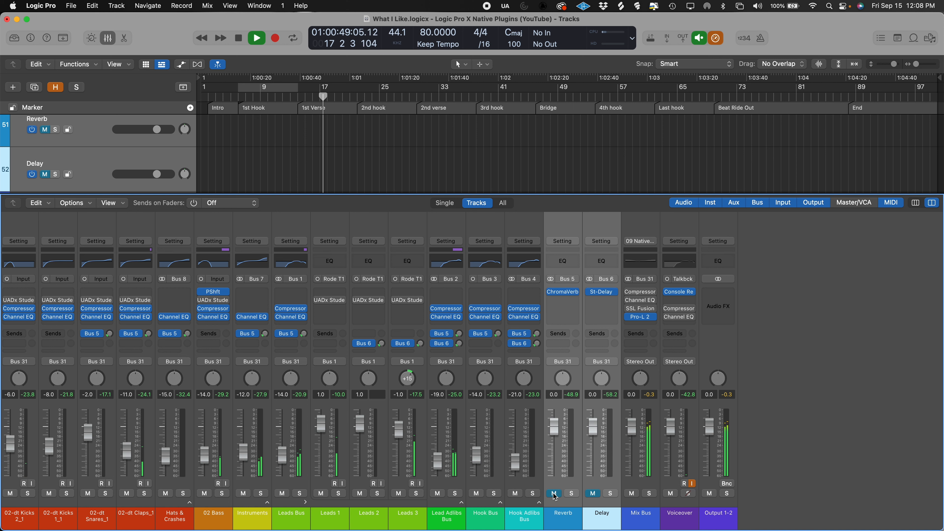
{"action": "left_click", "coordinate": [554, 493]}
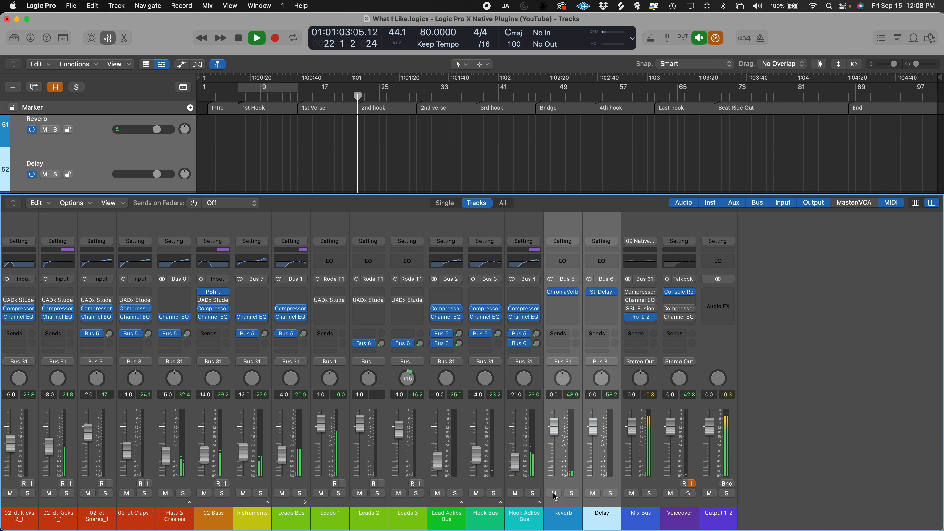
{"action": "key", "text": "space"}
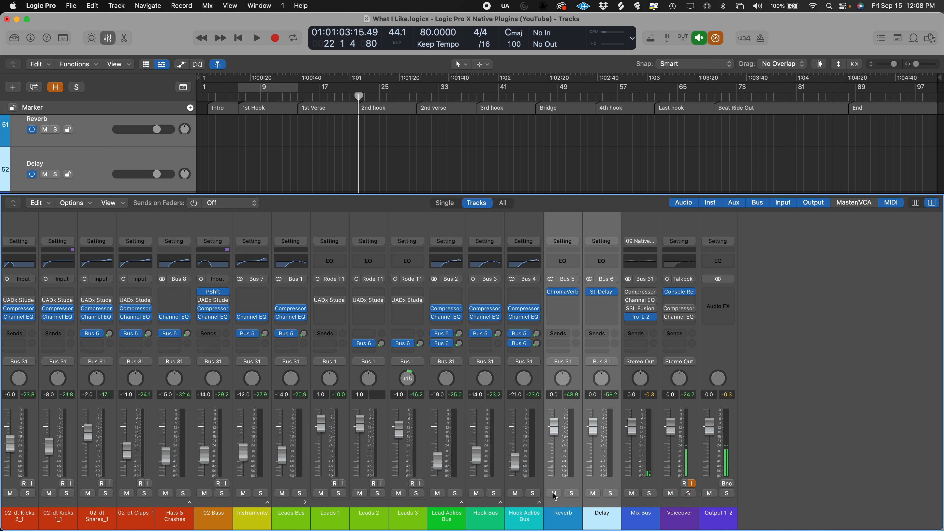